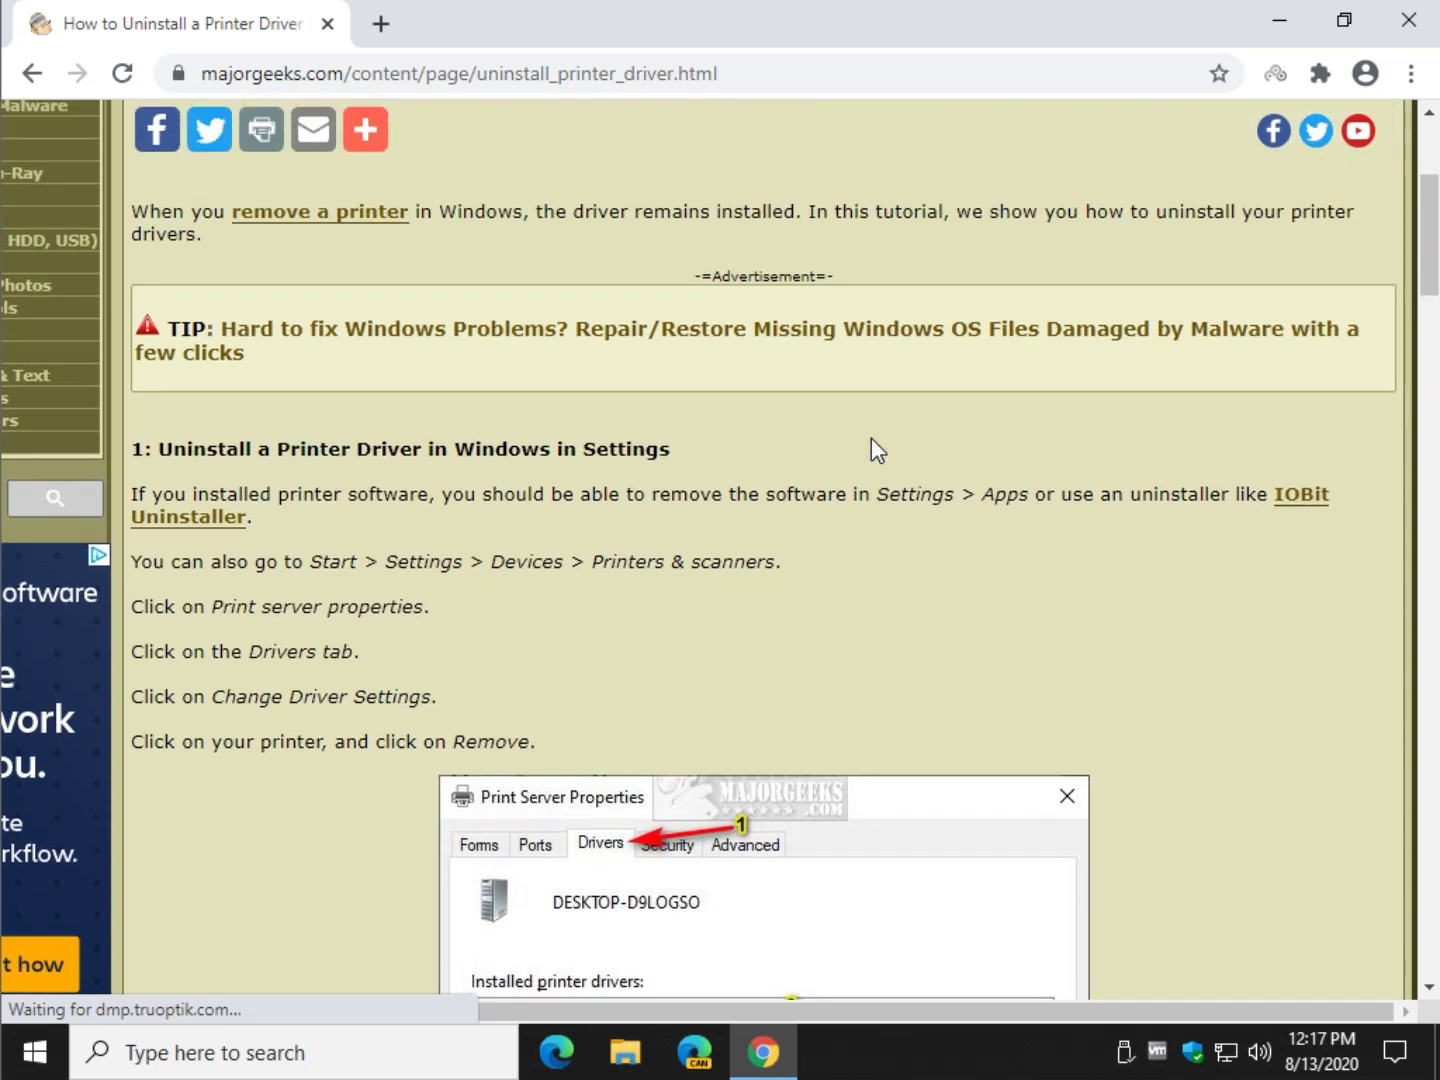
scroll(871, 445, up, 1)
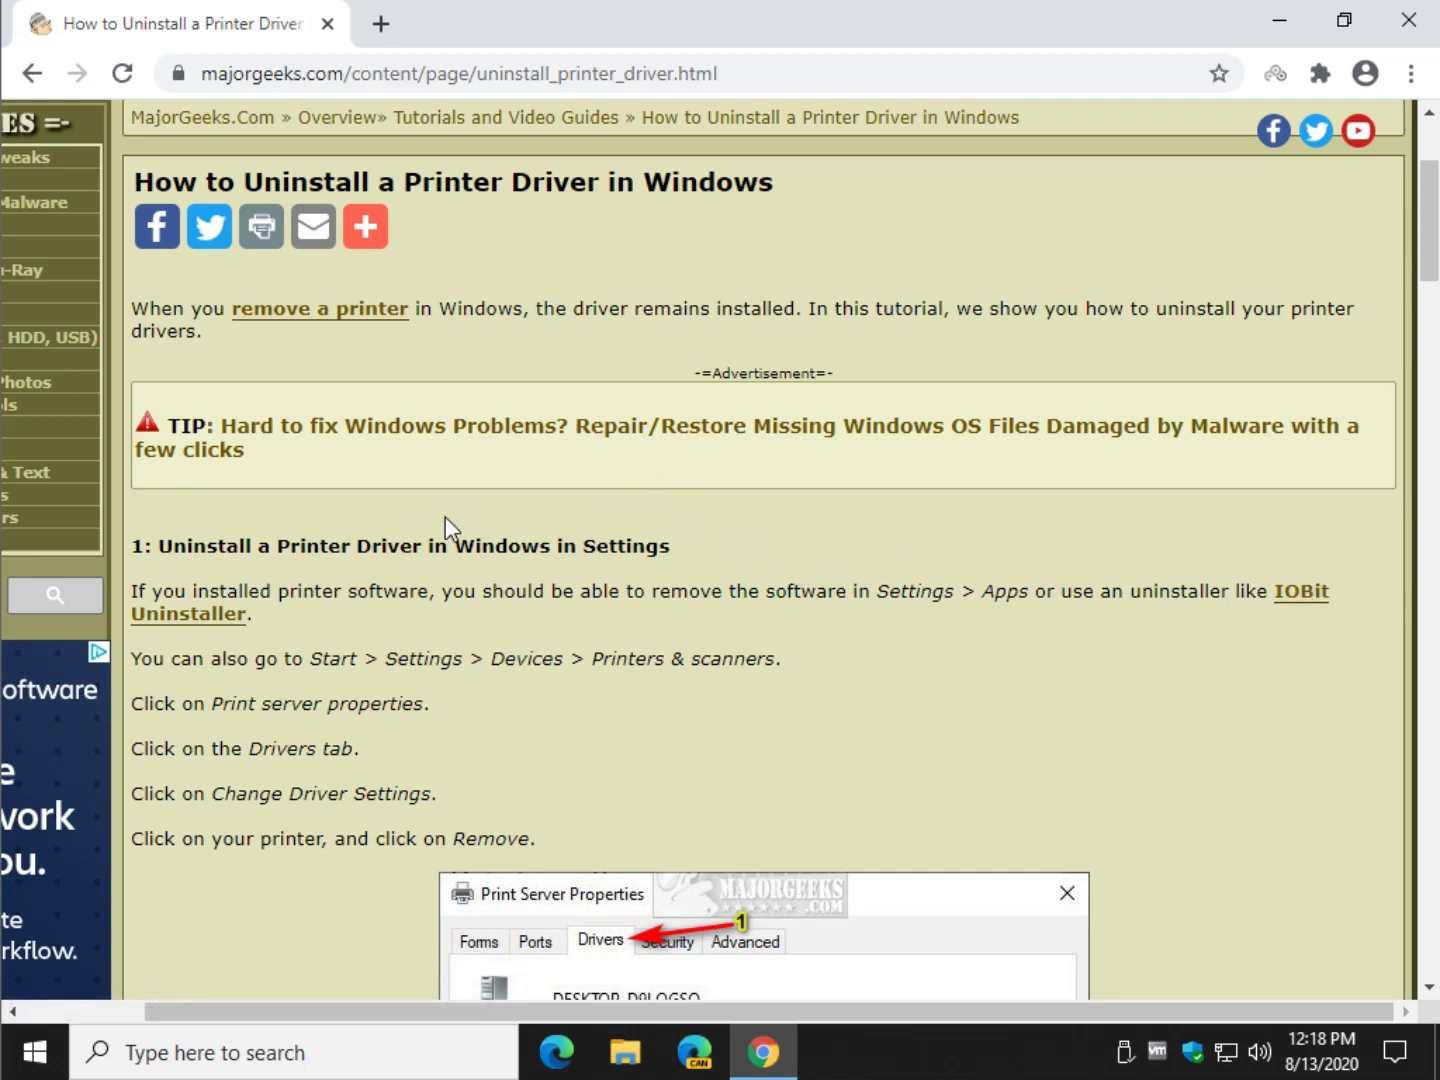
Step: Scroll through the MajorGeeks tutorial and read its section 1 heading
drag(445, 517, 469, 546)
click(465, 540)
scroll(428, 567, down, 2)
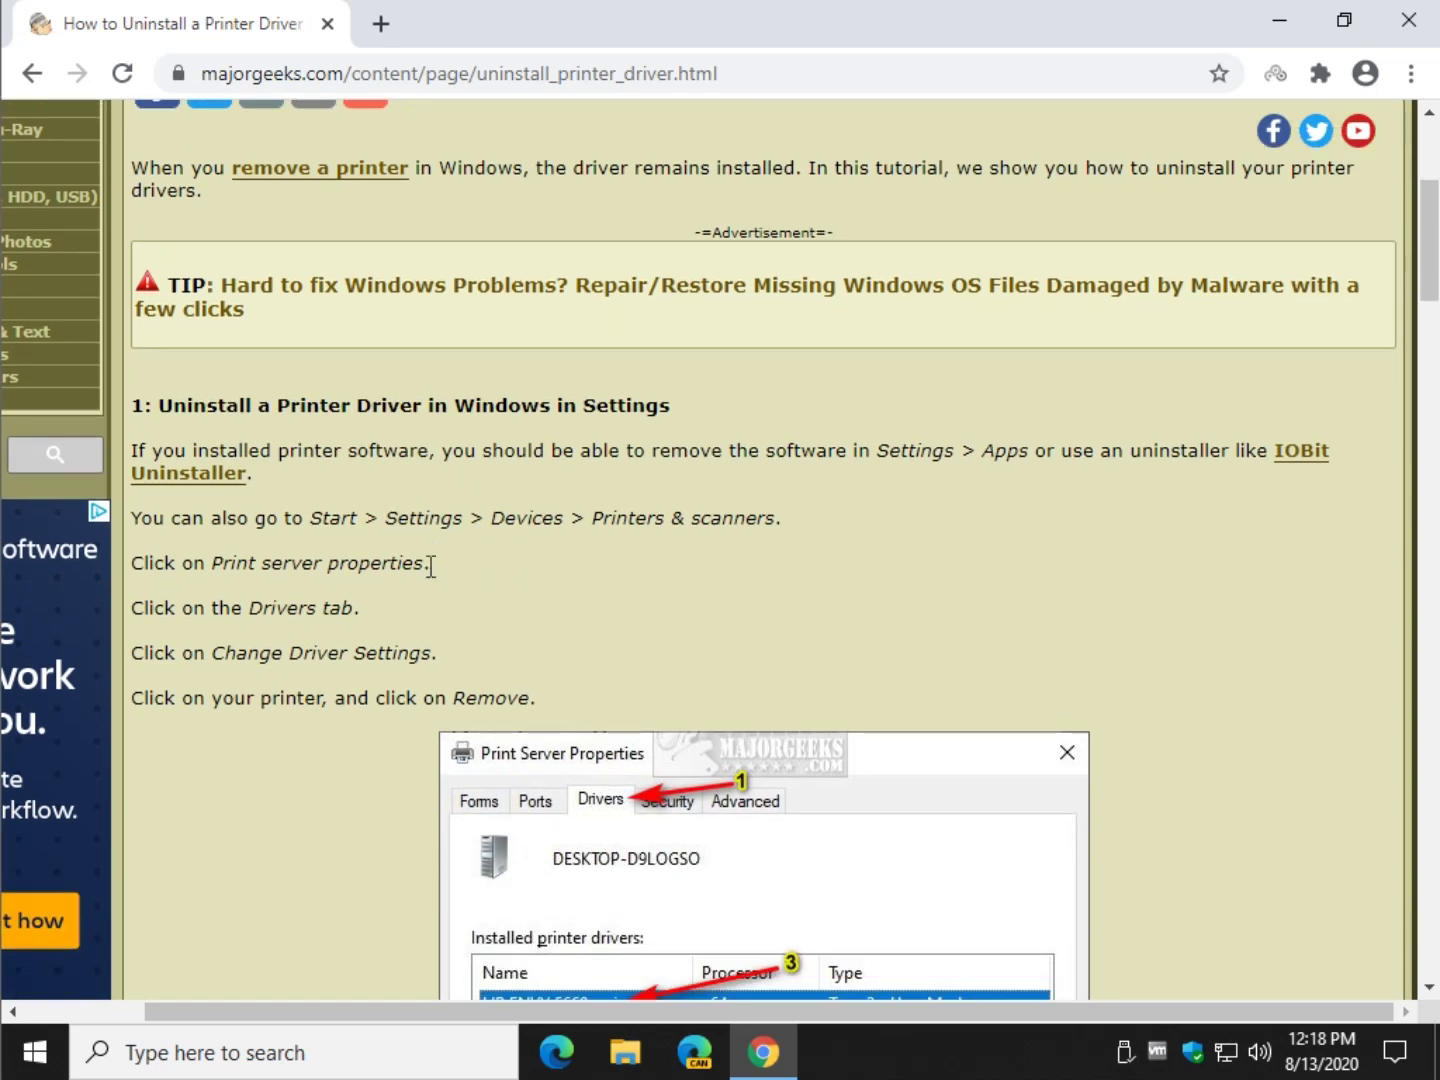
scroll(430, 566, down, 2)
scroll(331, 584, down, 2)
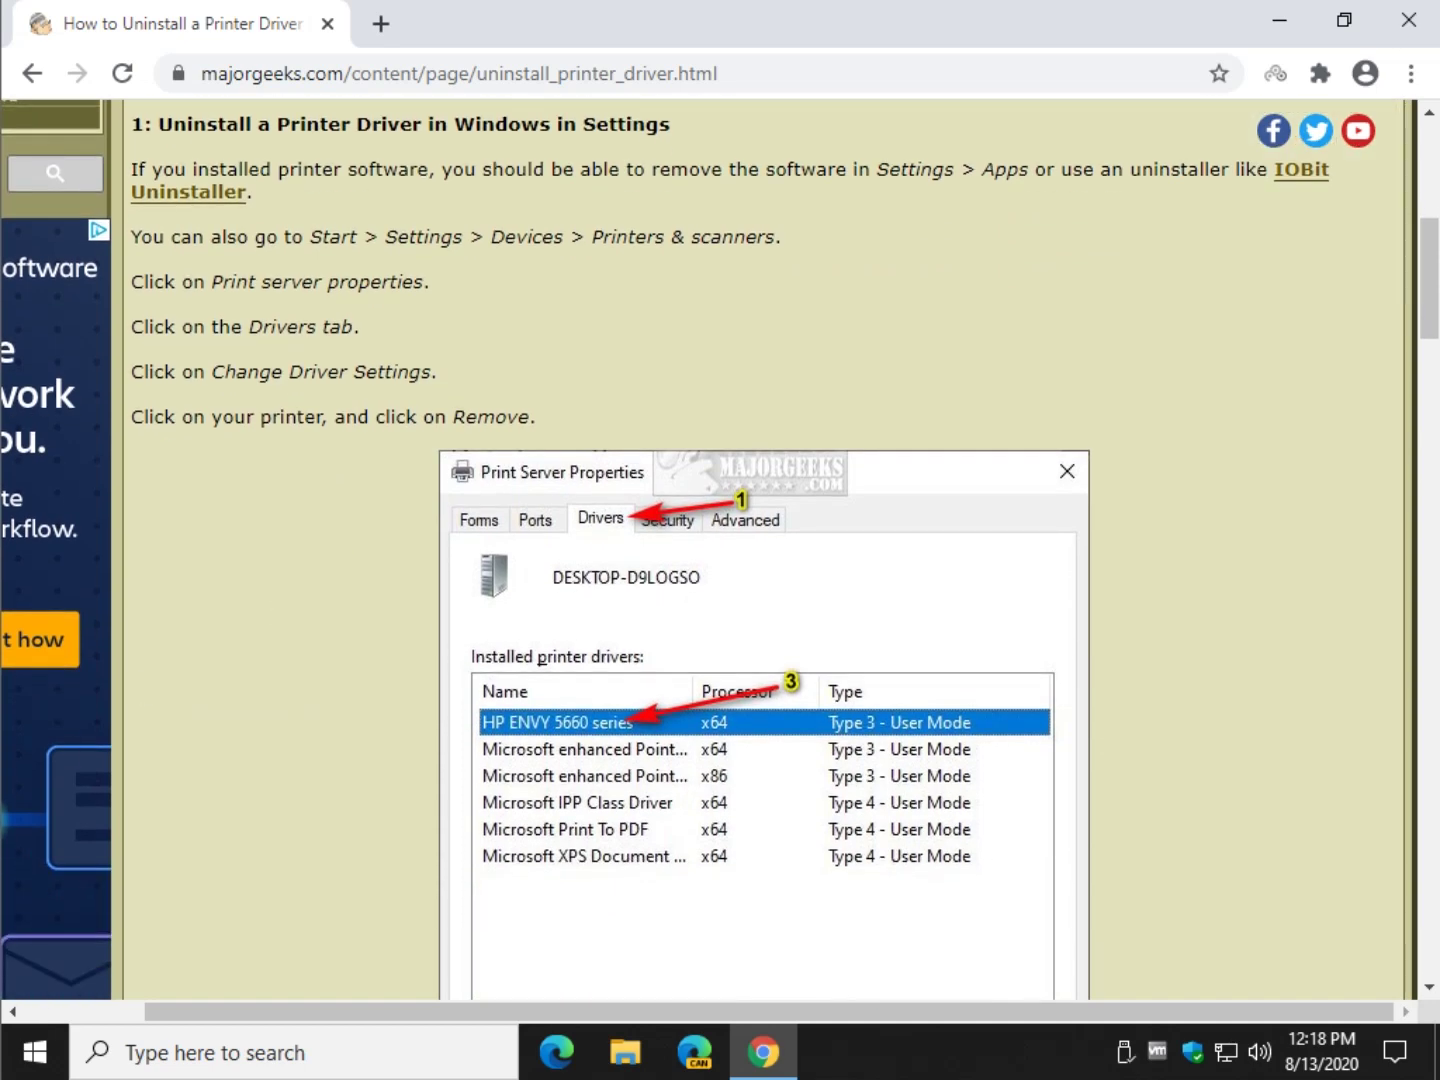
Step: Open Settings from Start, move it lower, and scroll Devices > Printers & scanners to Related settings
click(28, 1049)
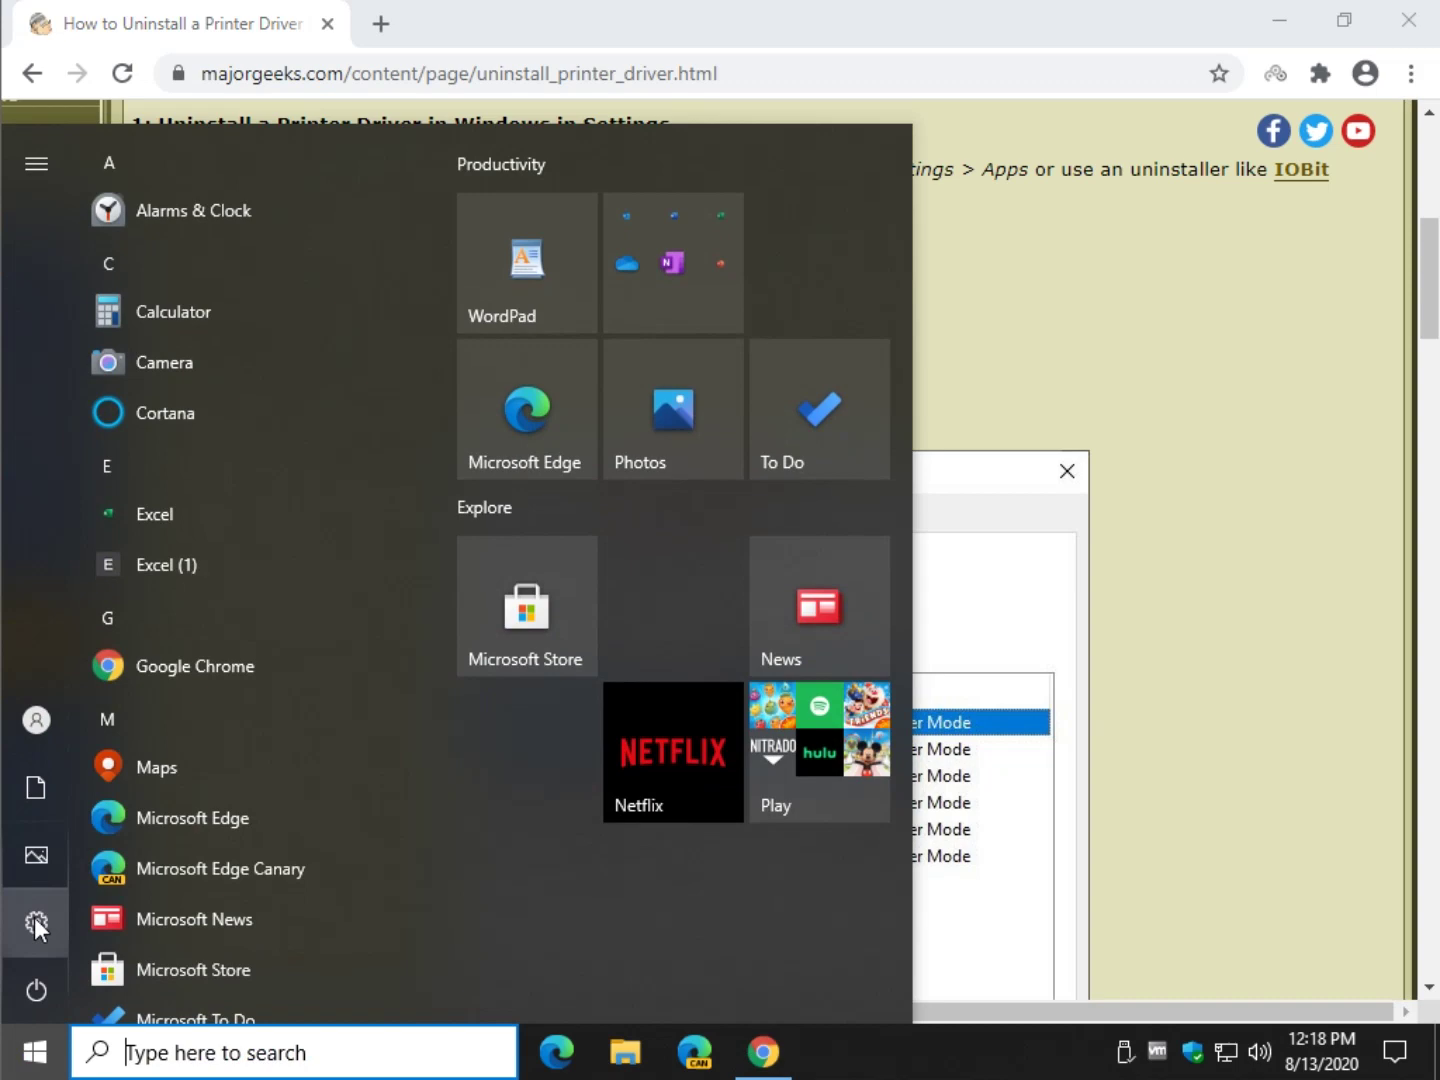
click(36, 922)
drag(481, 65, 491, 406)
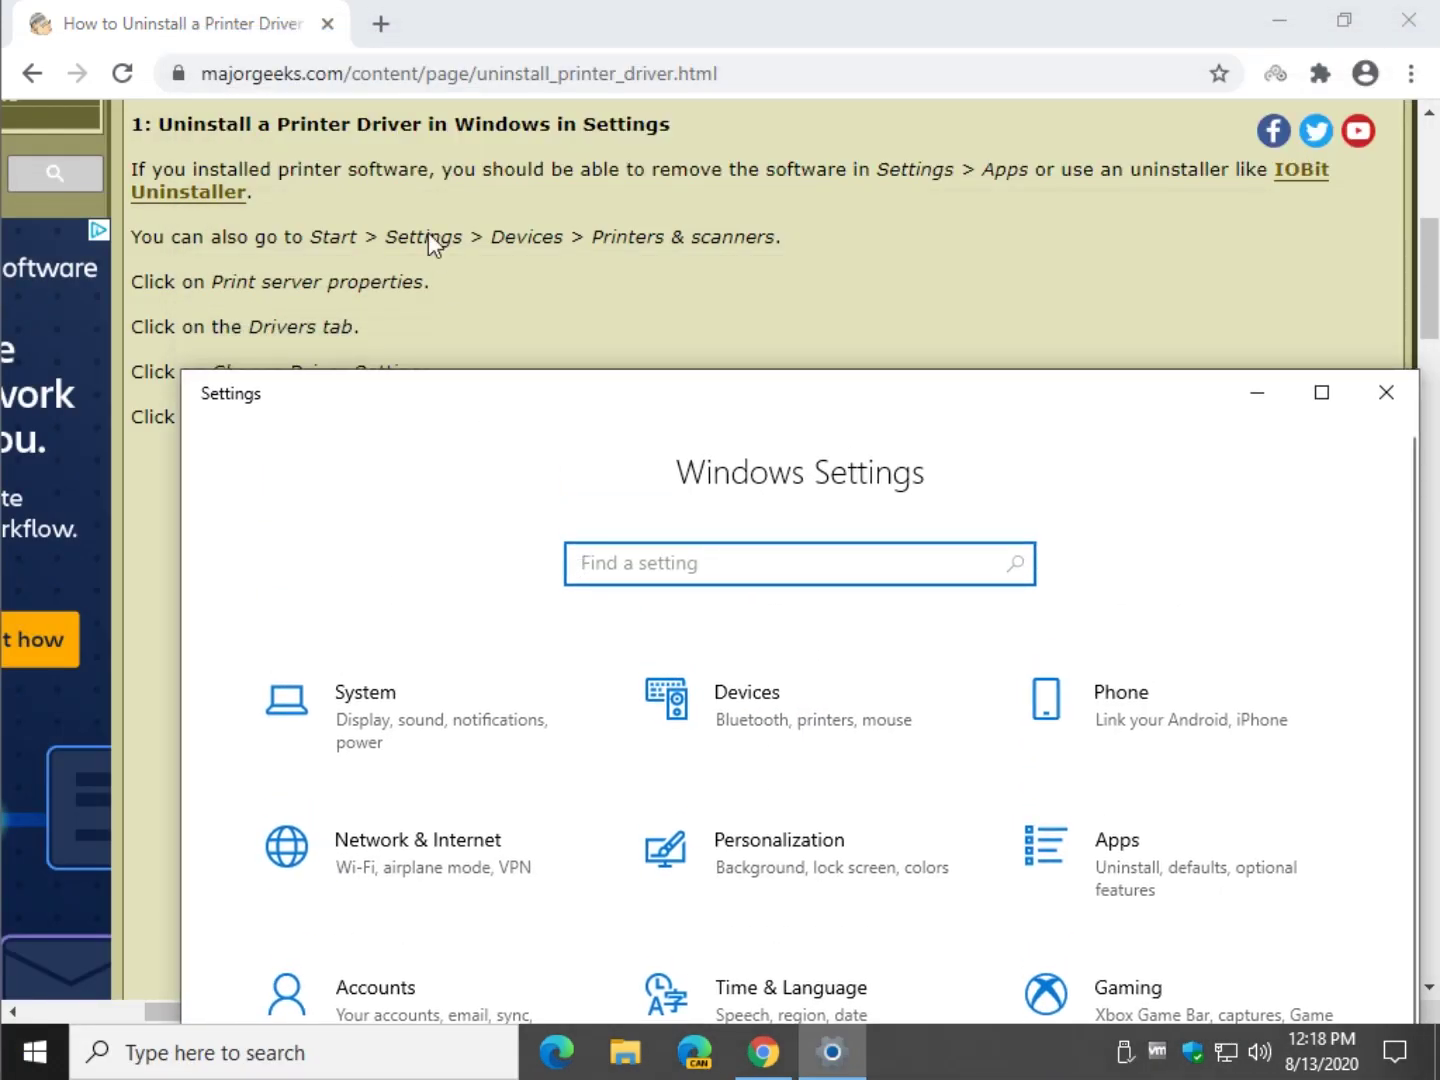
click(713, 714)
click(291, 743)
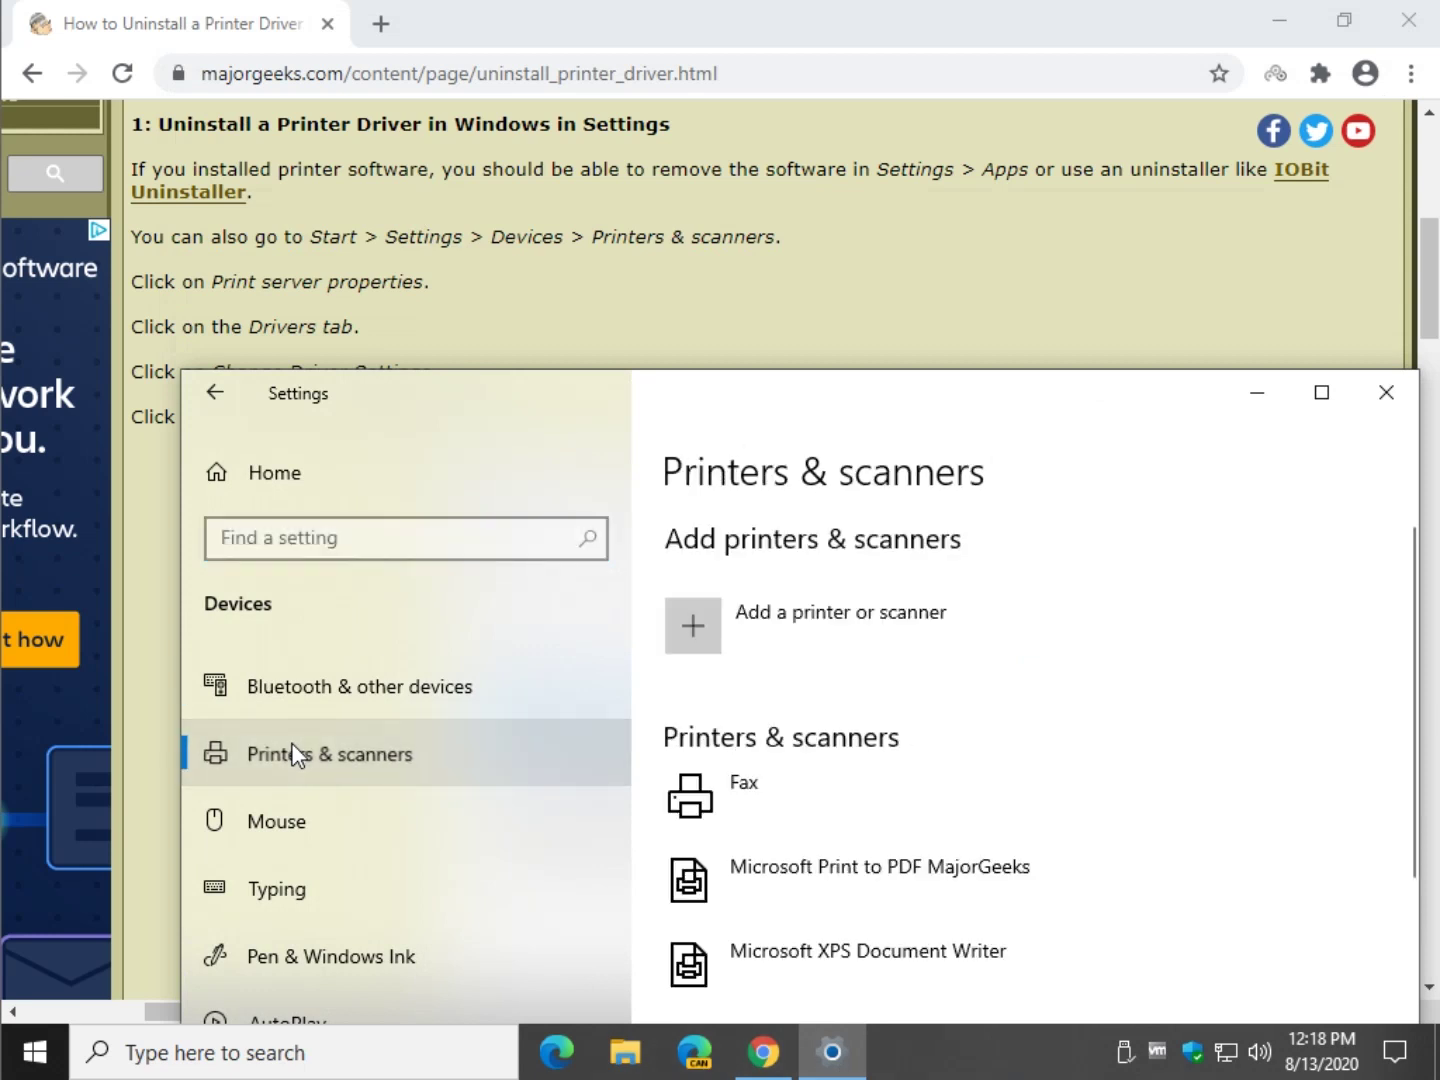
scroll(761, 553, down, 10)
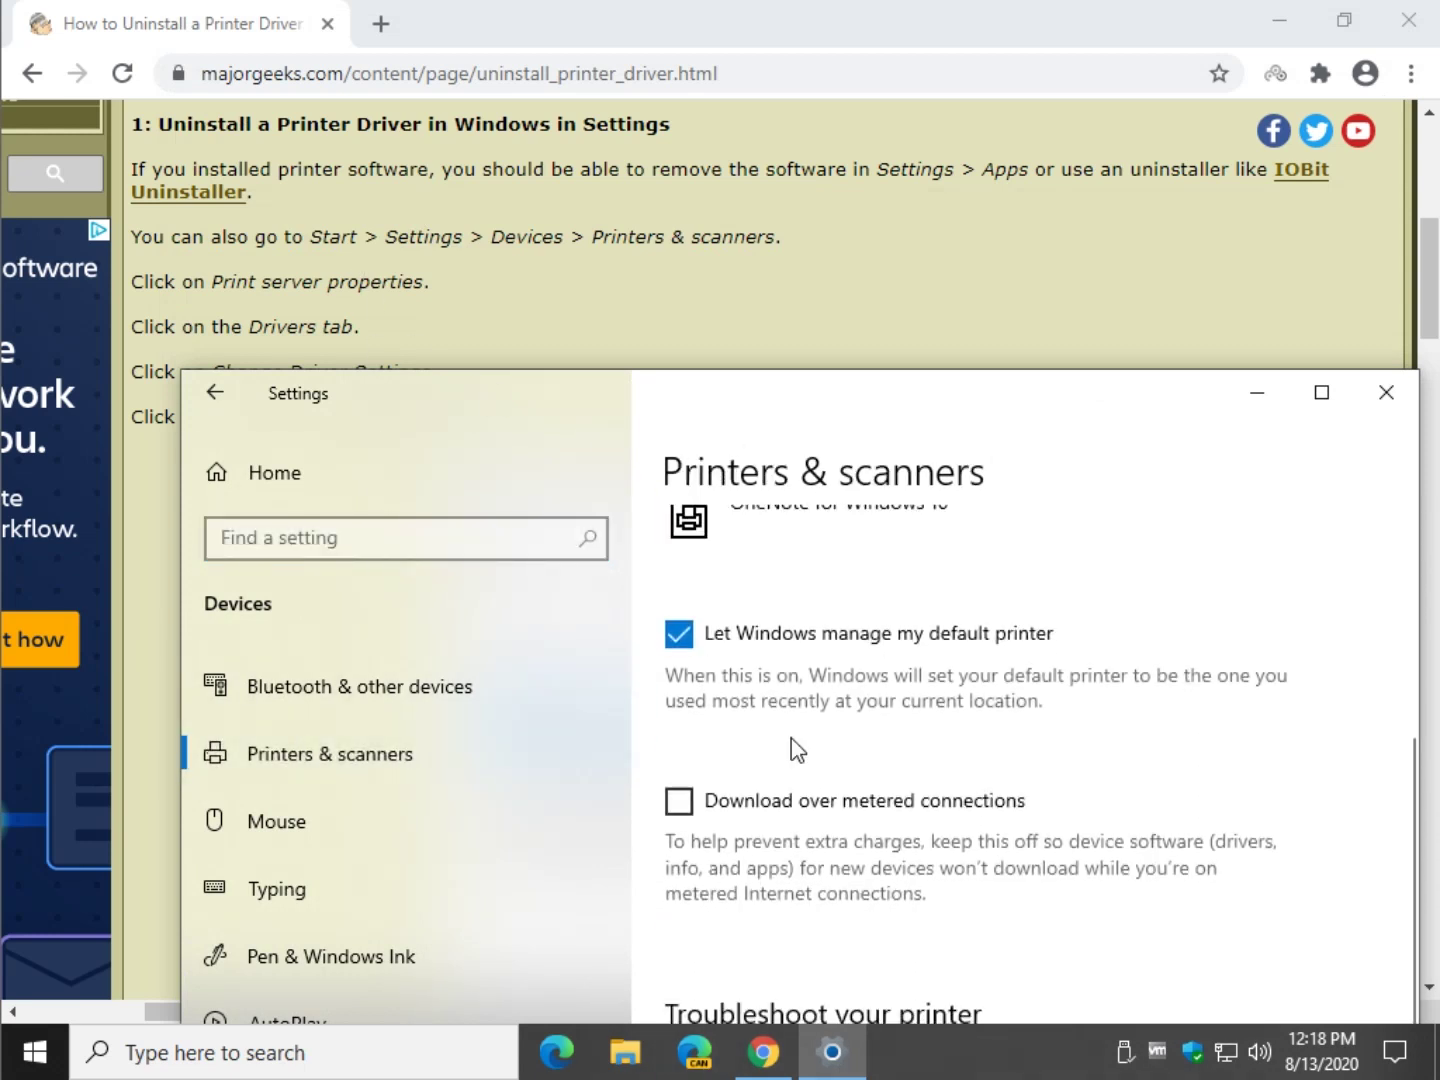
click(761, 873)
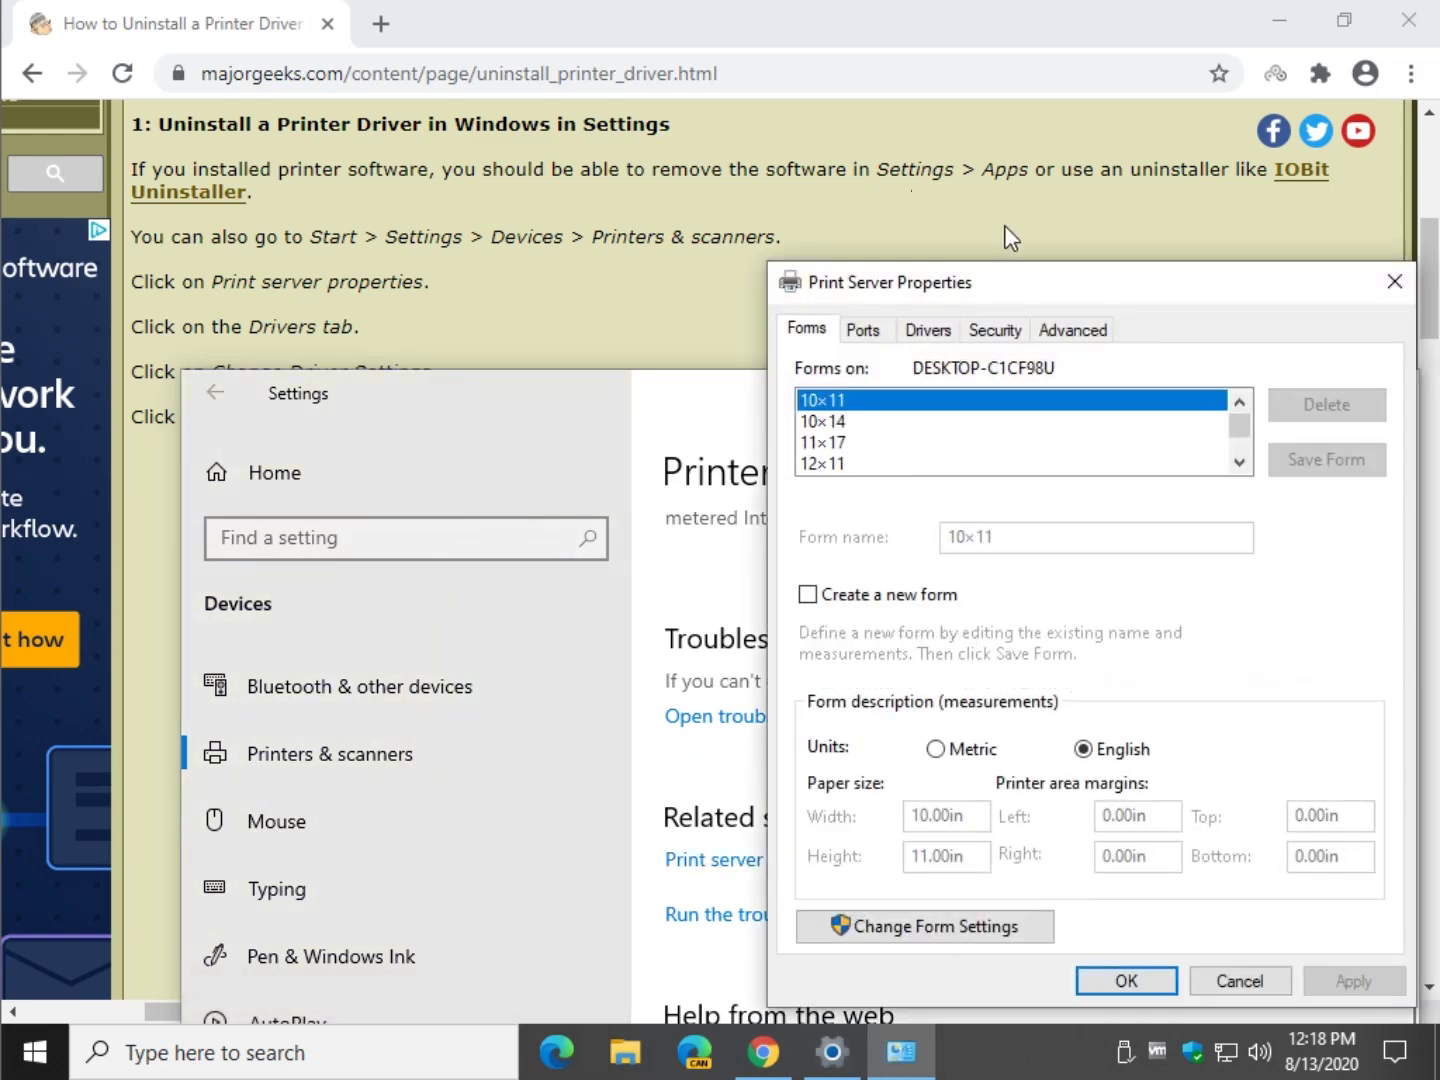
drag(1127, 301, 817, 187)
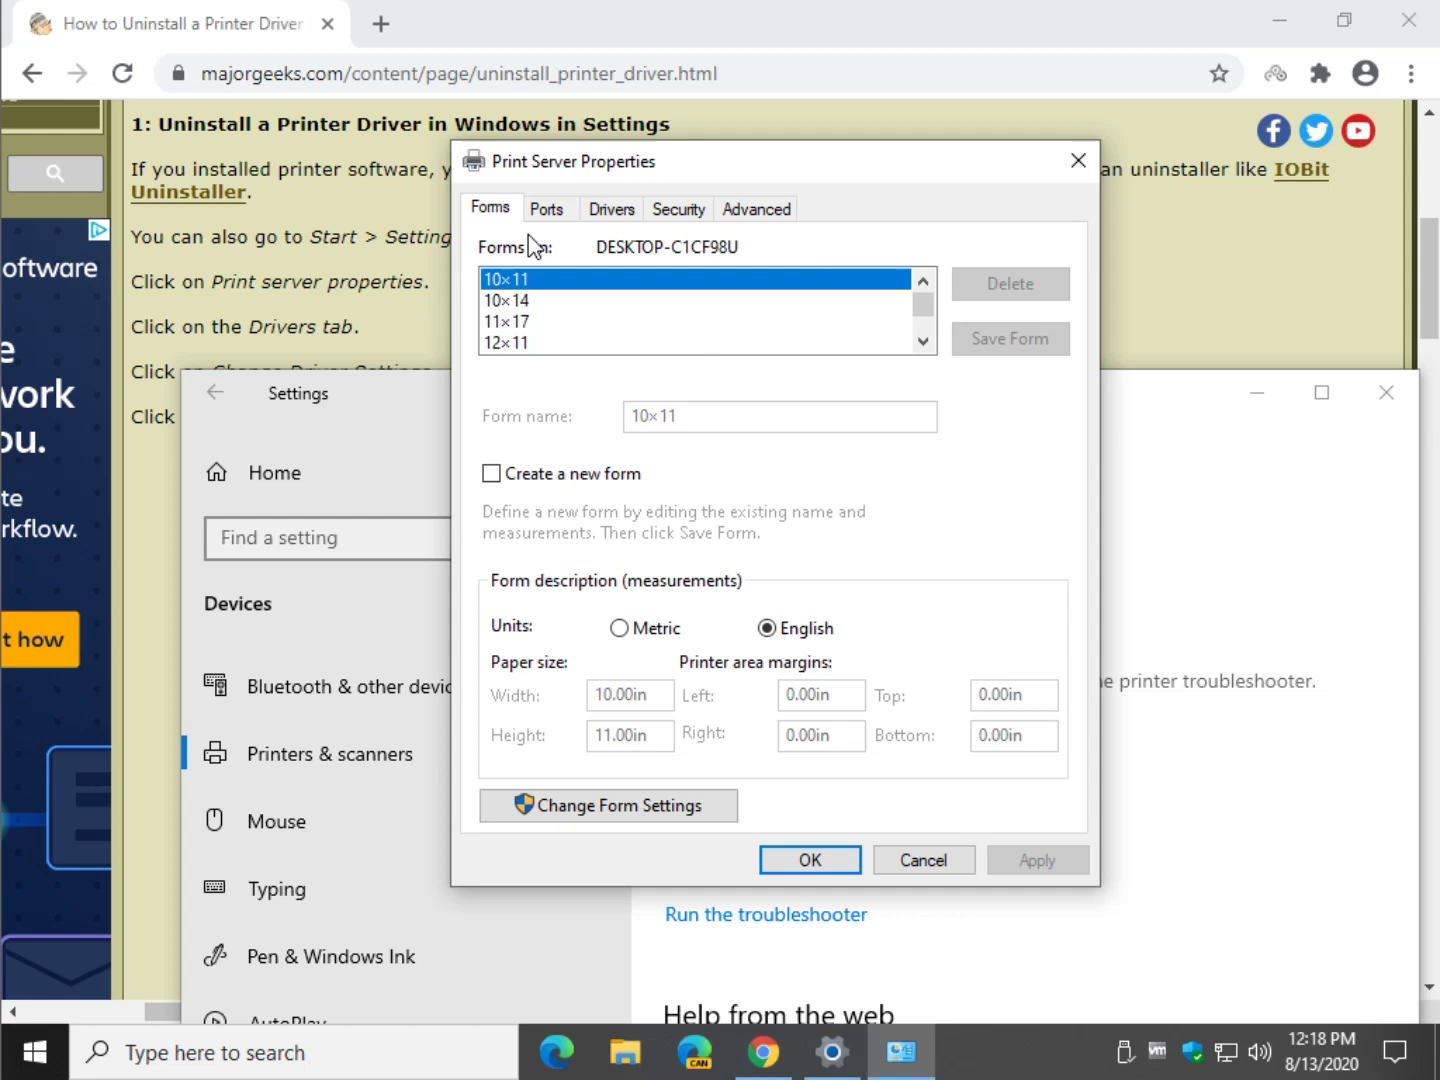
click(612, 212)
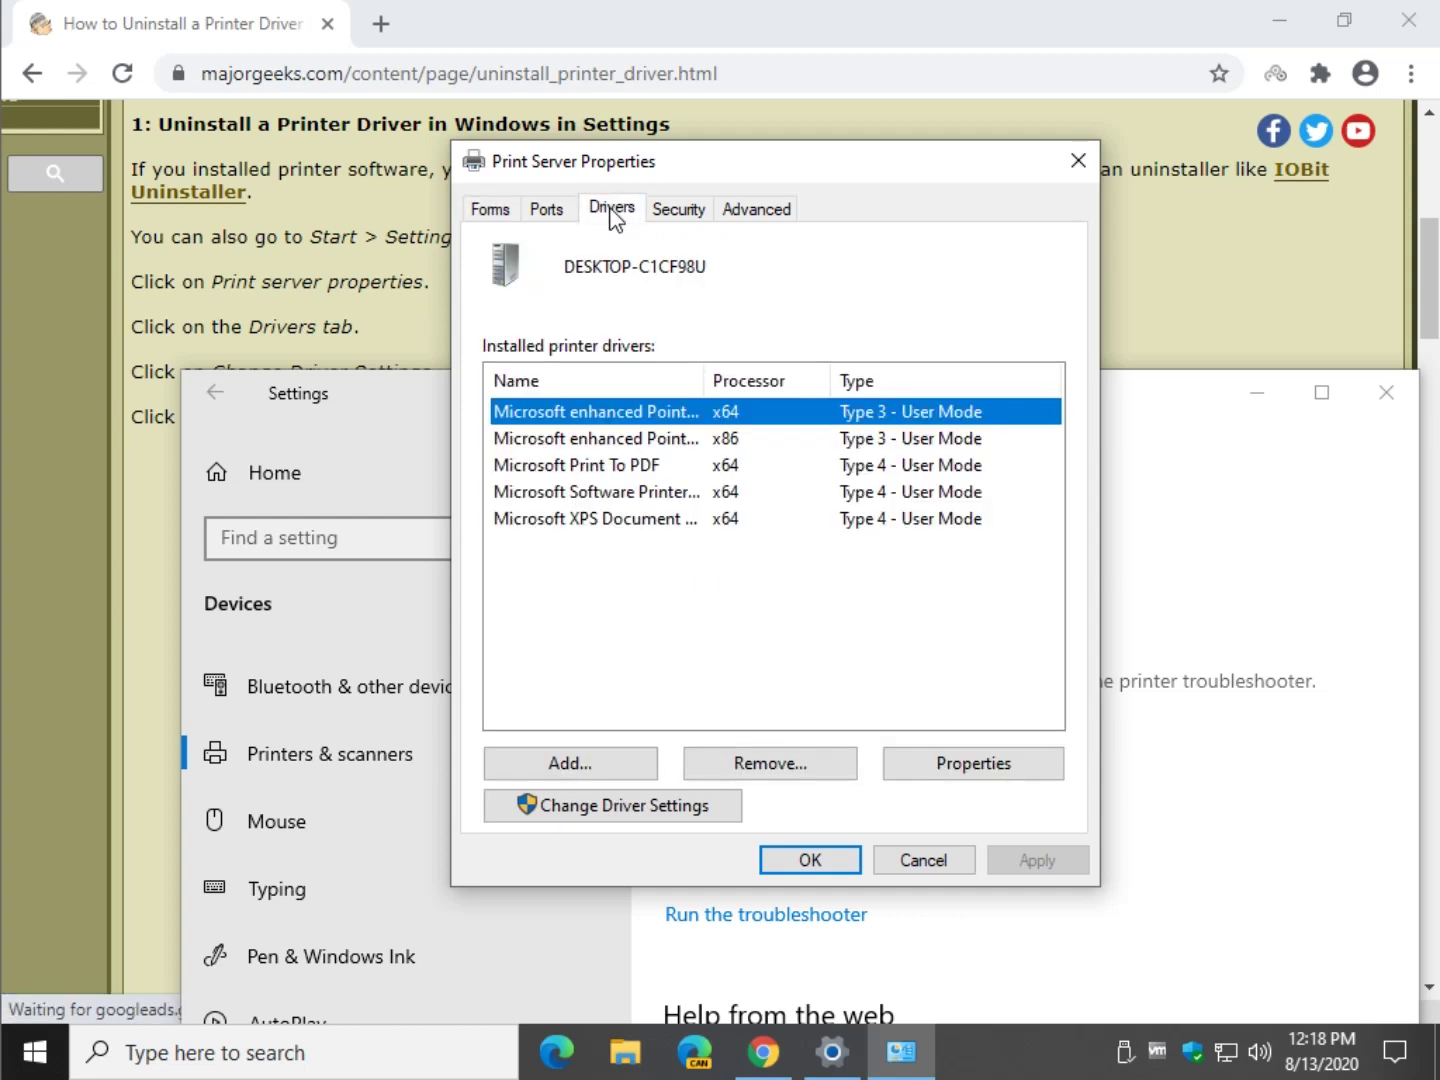
click(613, 465)
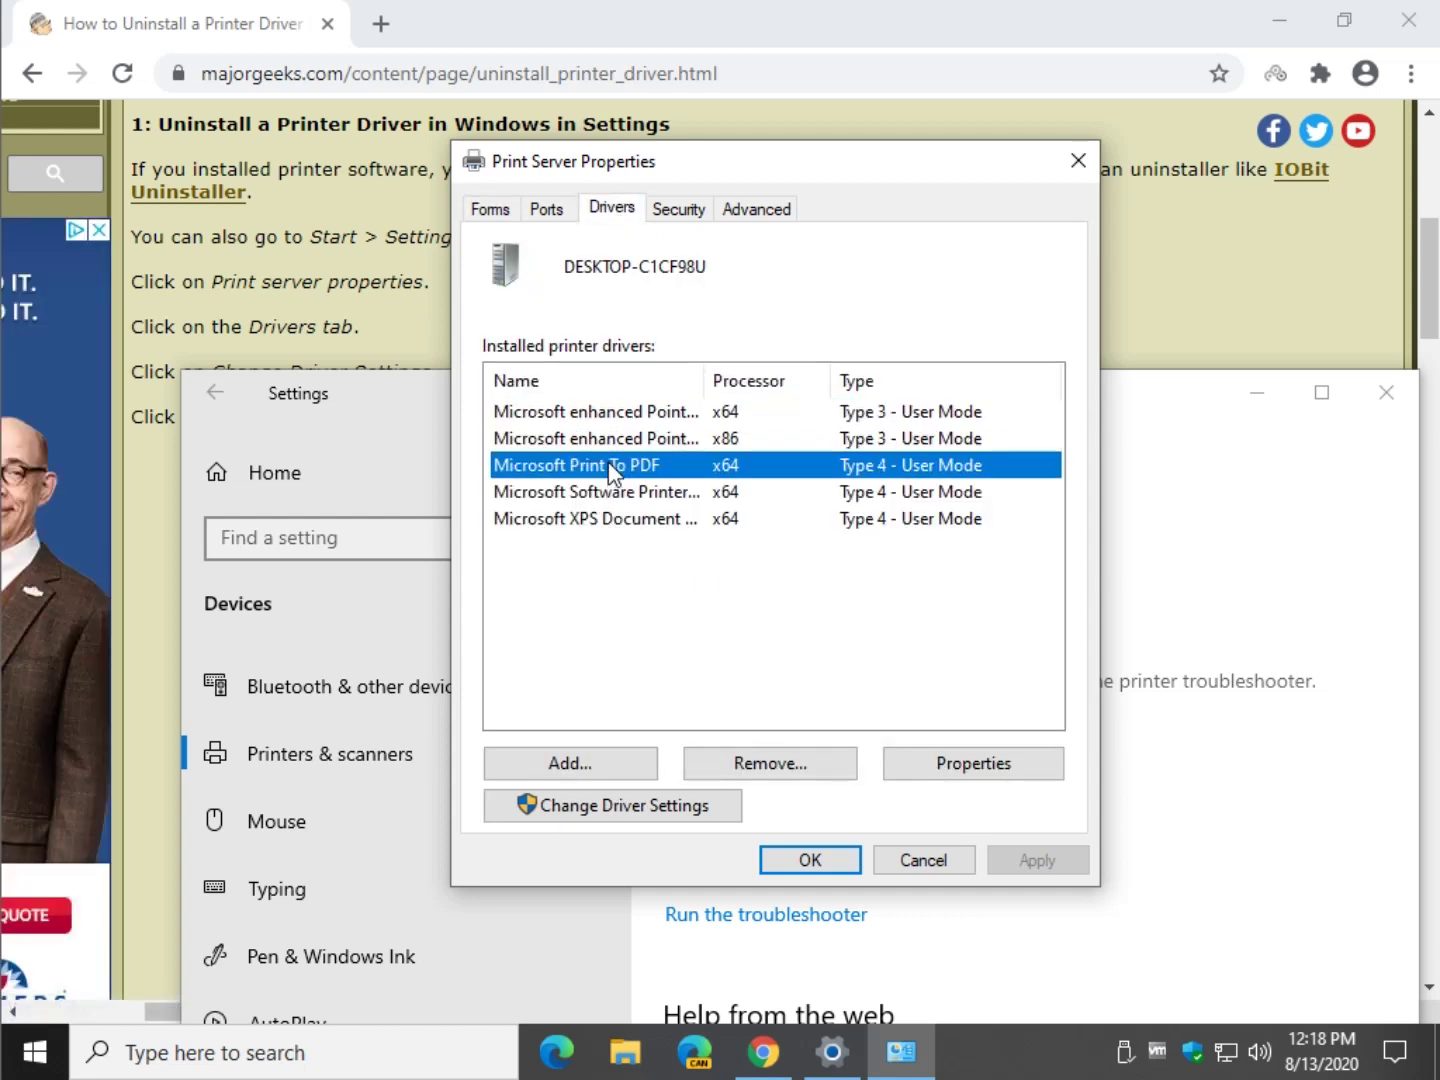
click(703, 808)
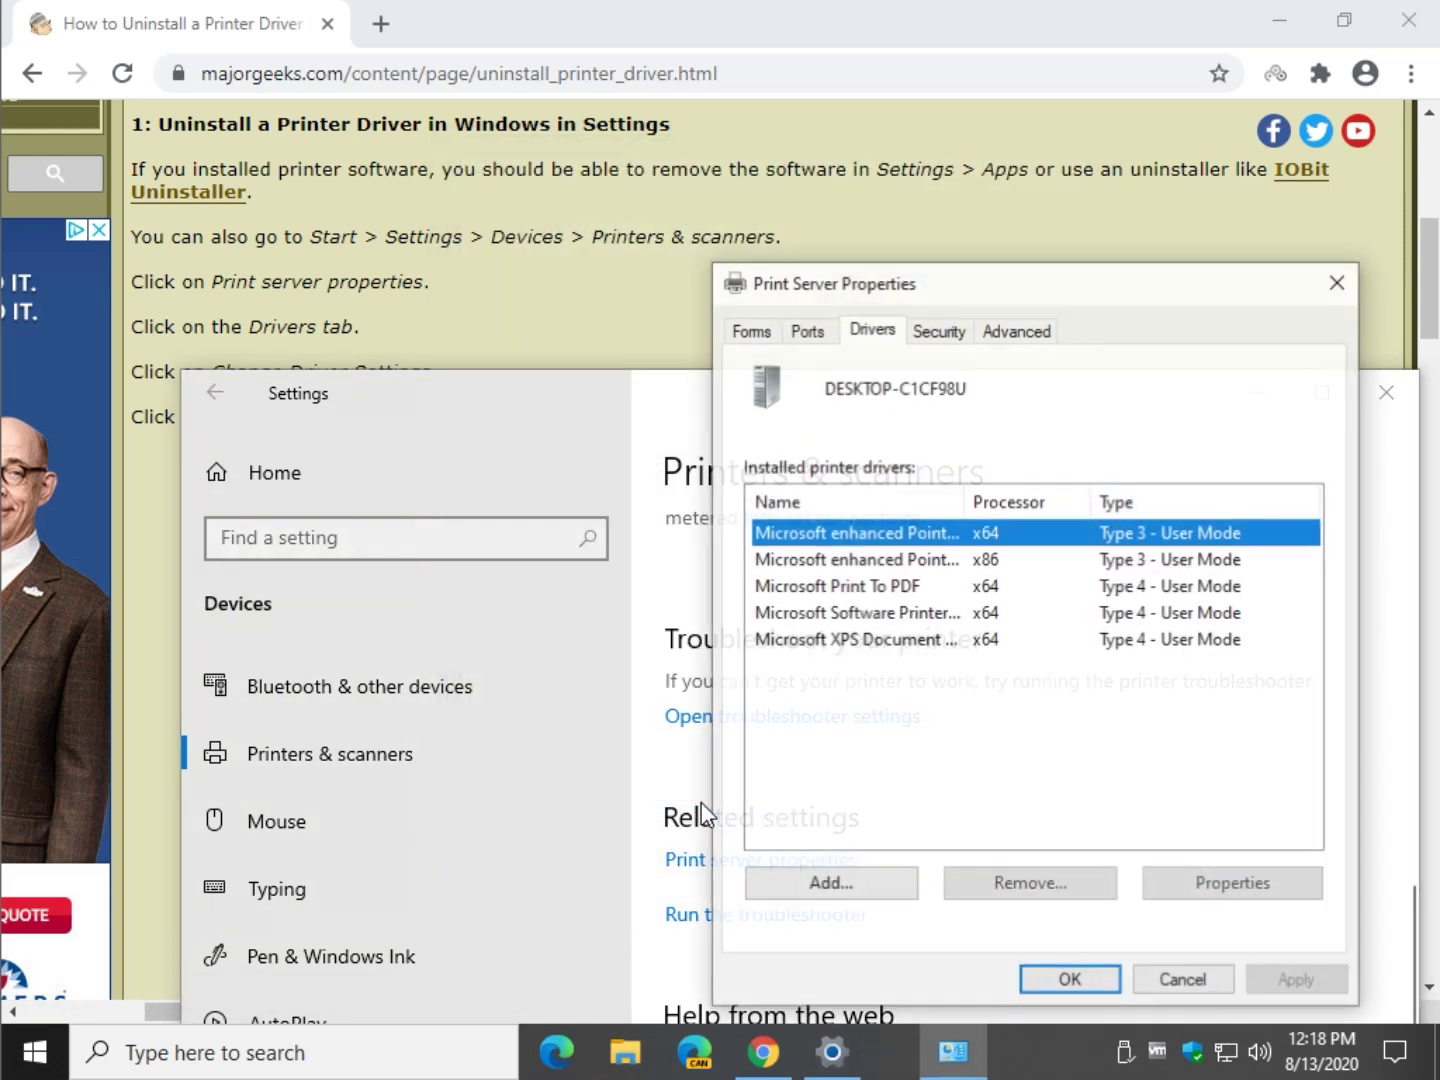
click(885, 587)
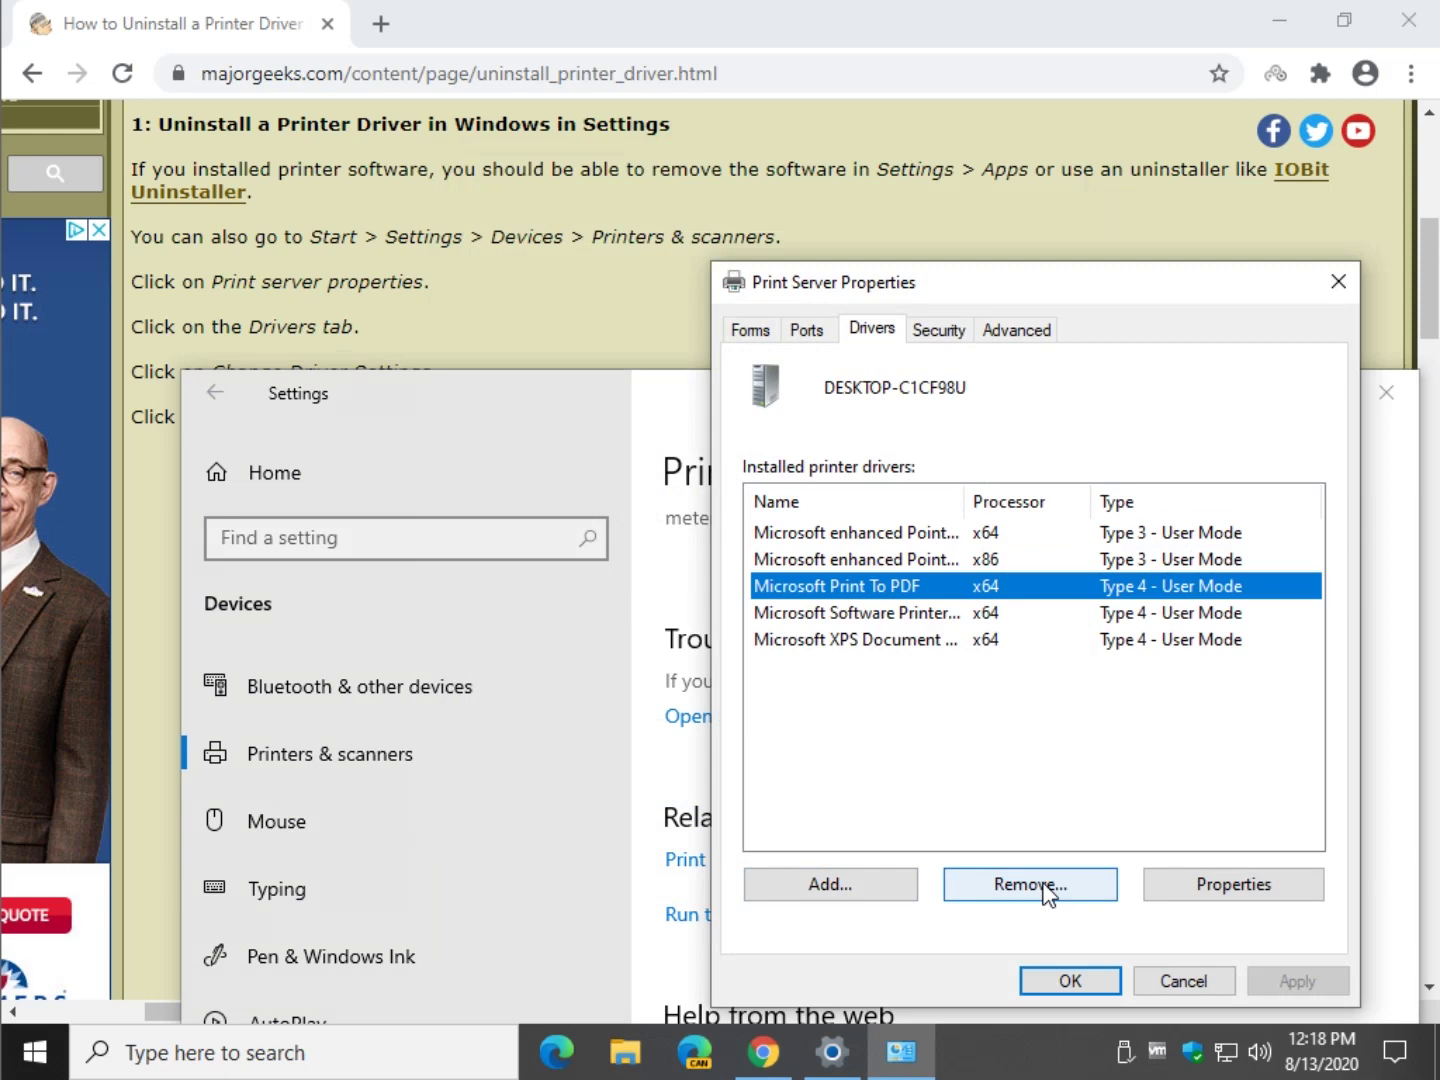
click(1180, 984)
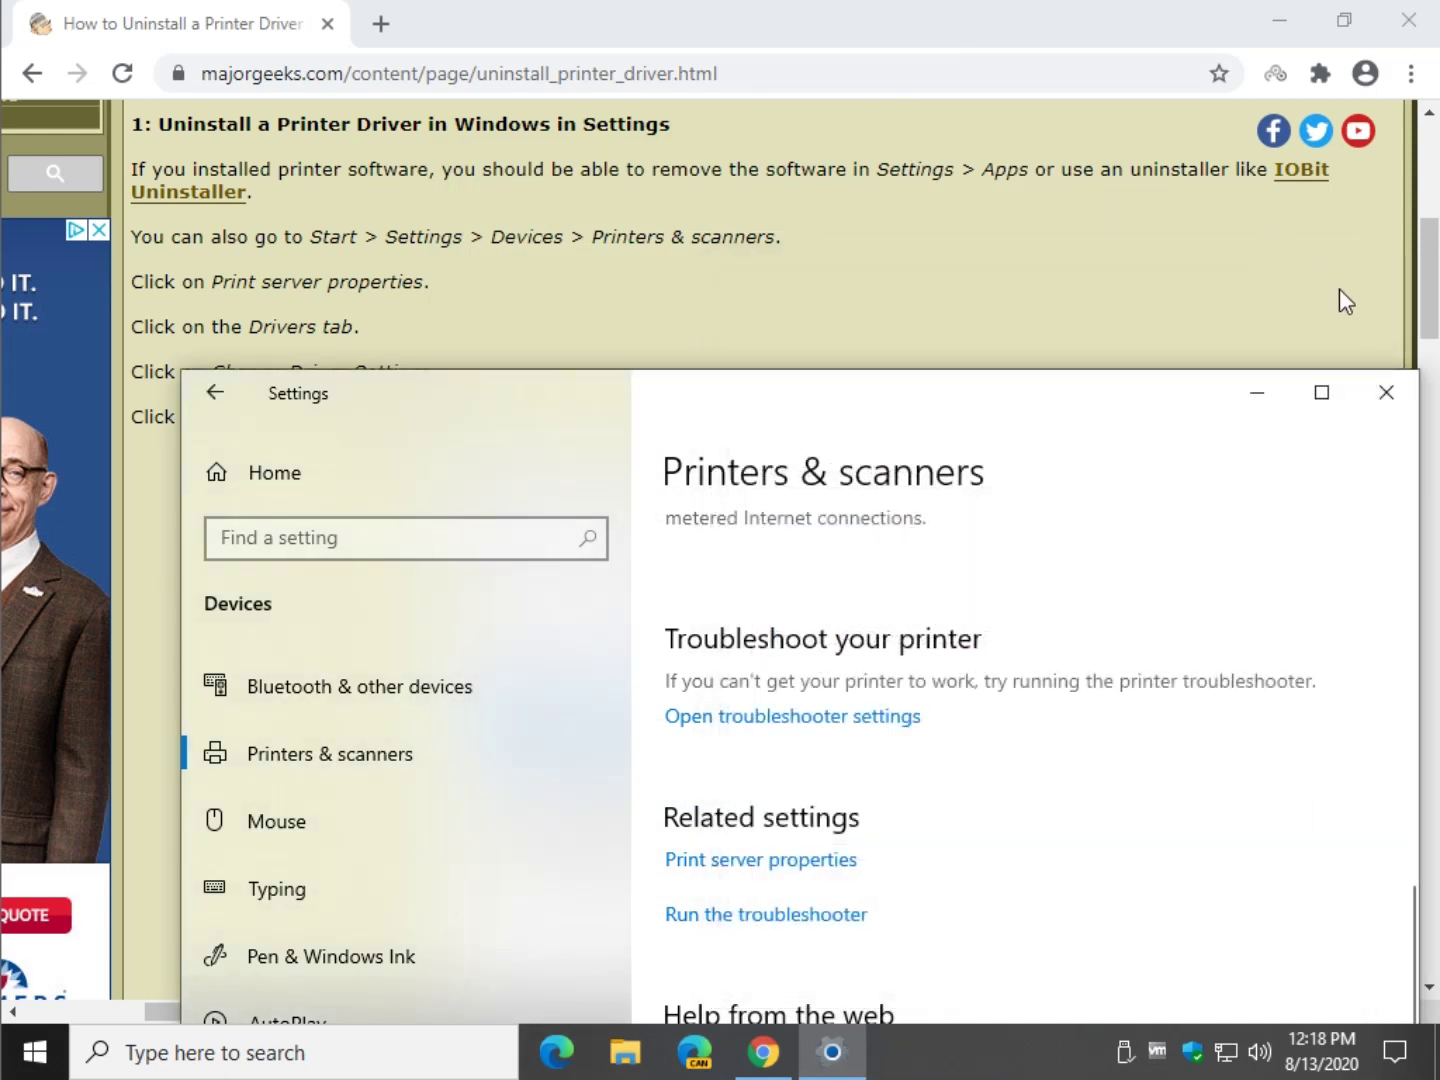
Step: Close the Settings window and scroll the article down to section 2
click(1387, 392)
scroll(362, 366, down, 2)
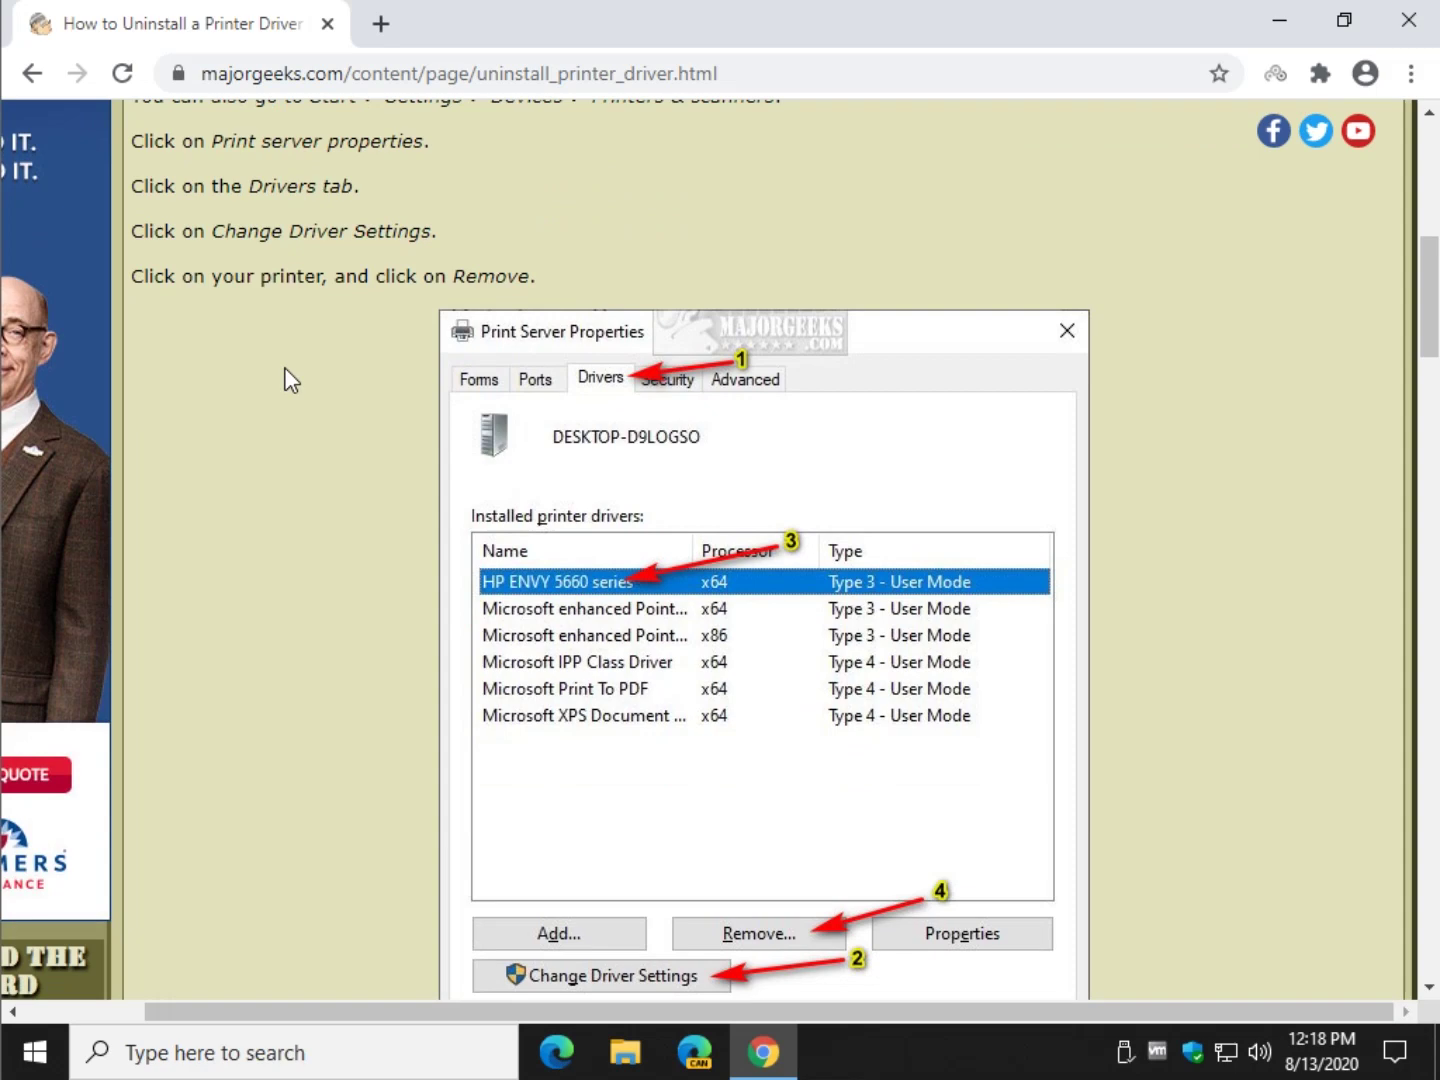
scroll(285, 373, up, 2)
scroll(286, 371, down, 6)
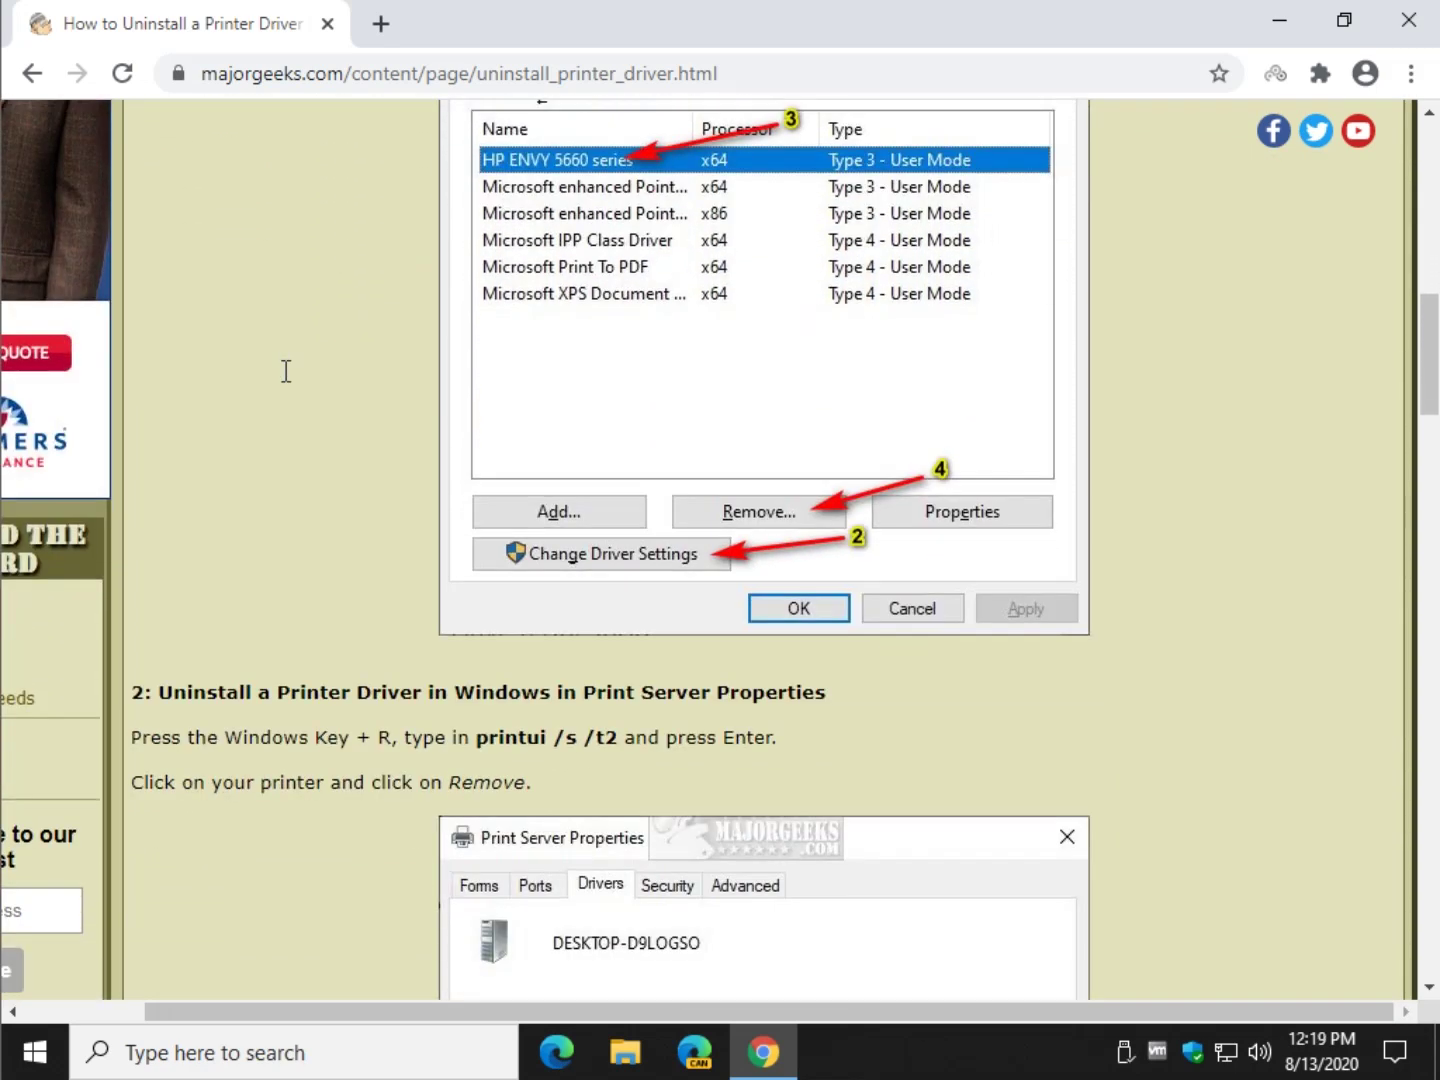
scroll(282, 380, down, 4)
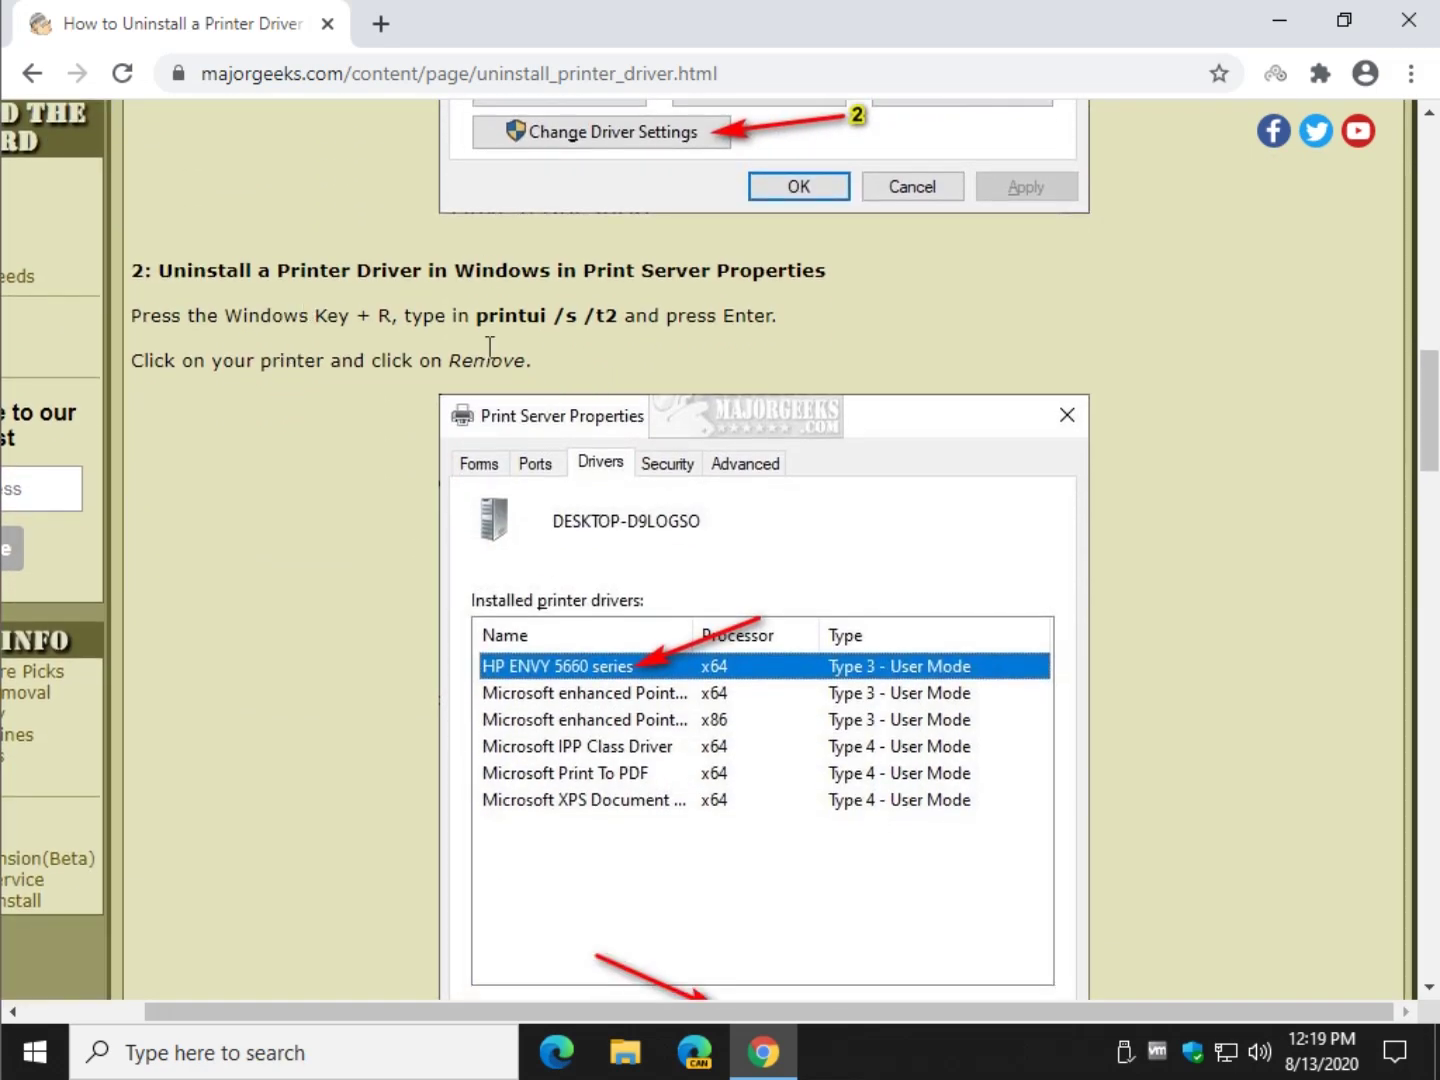
Step: Copy the printui /s /t2 command from the article
drag(477, 315, 620, 319)
right_click(604, 316)
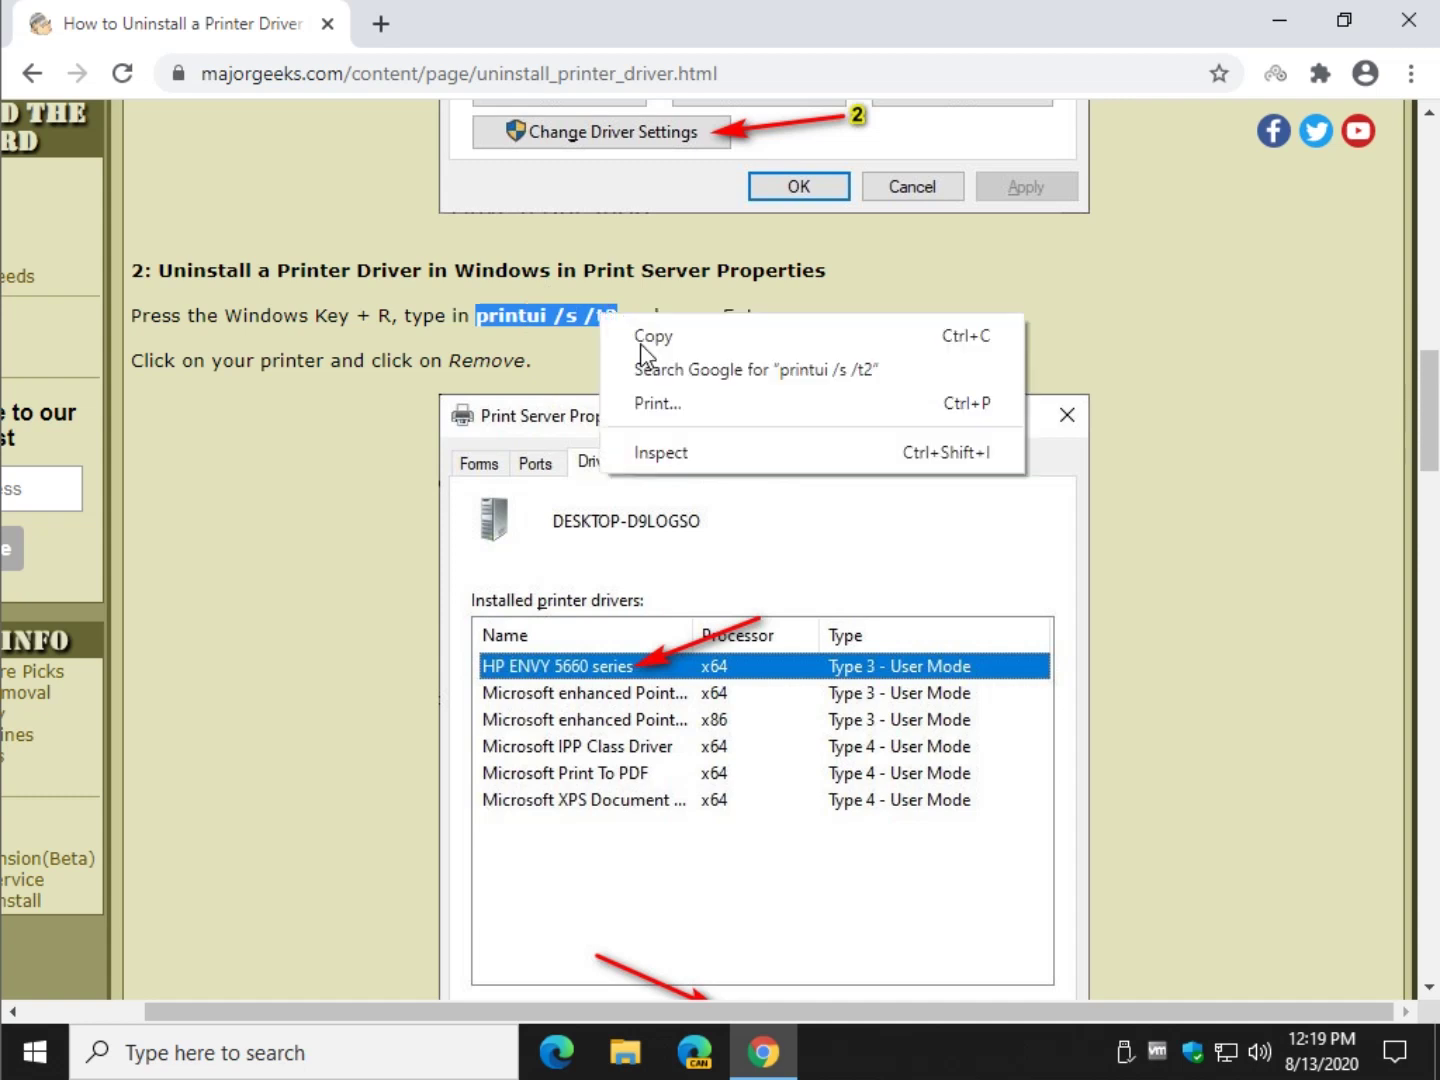
click(672, 340)
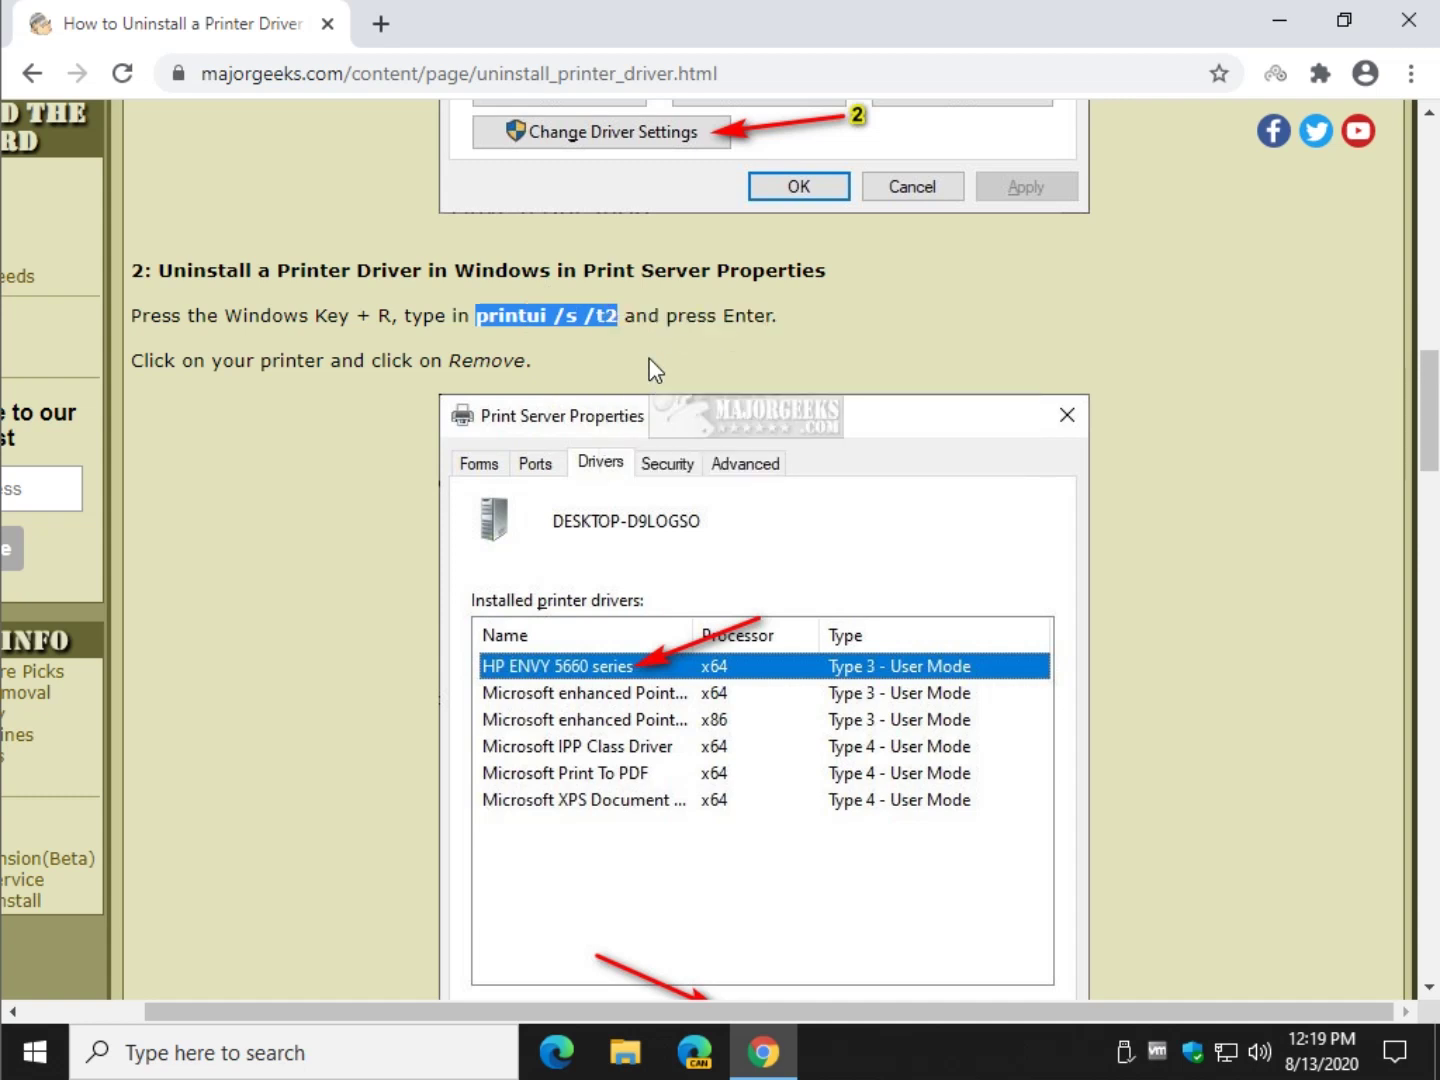
Step: Run printui /s /t2 from the Run dialog, pasted over regedit
key(super+r)
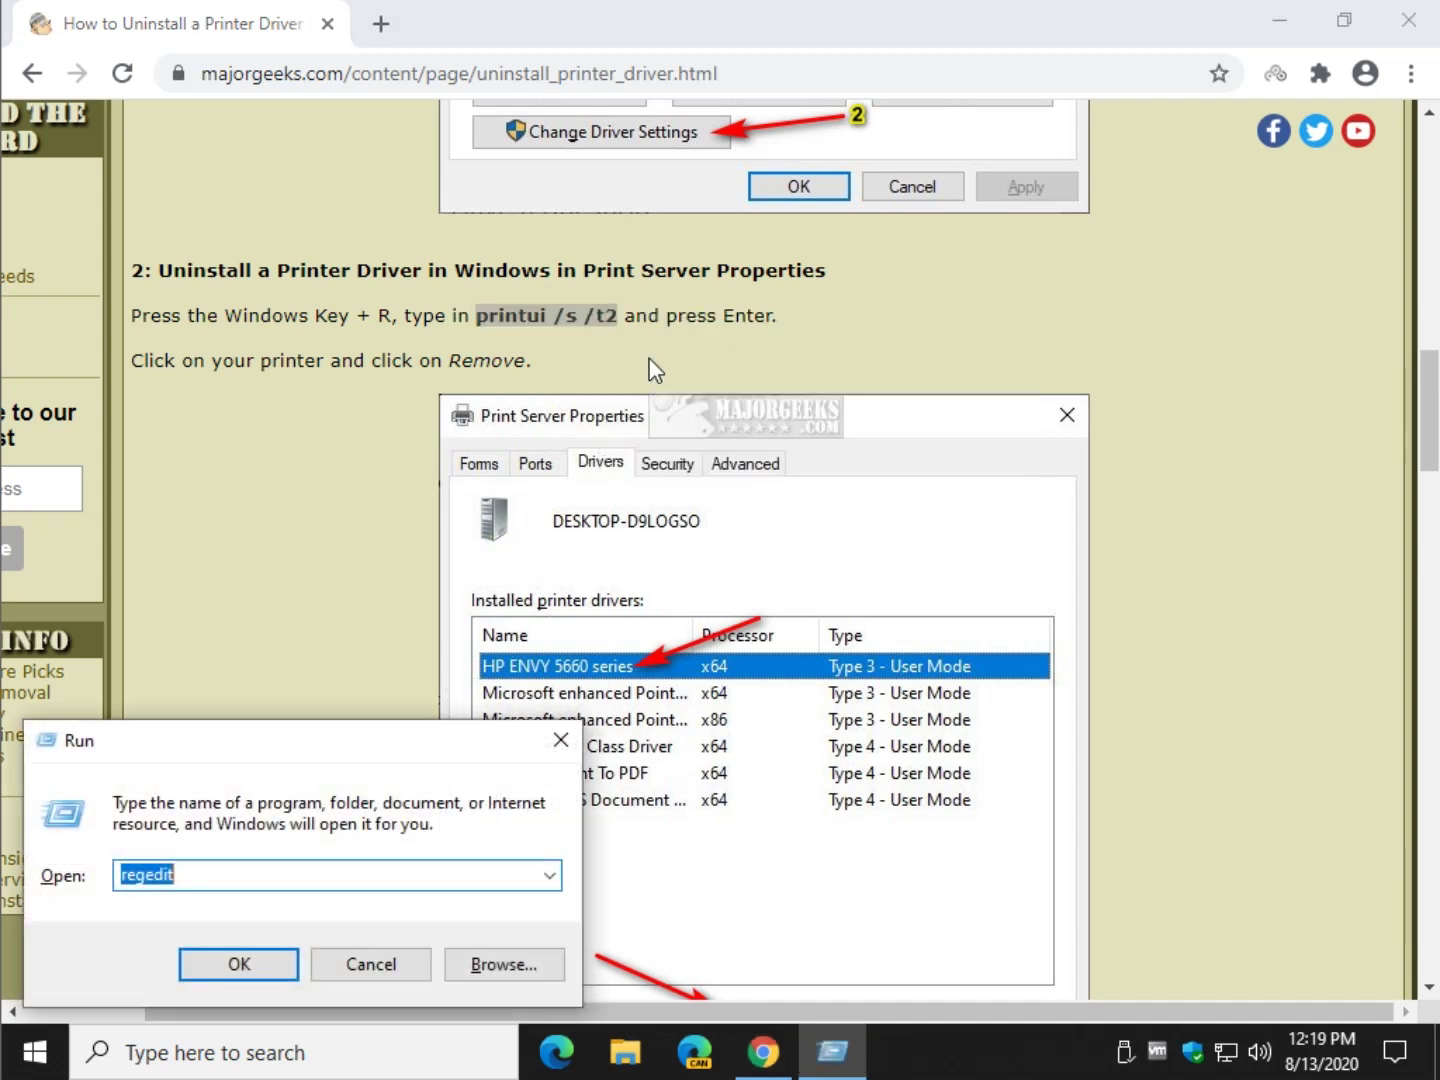
key(ctrl+v)
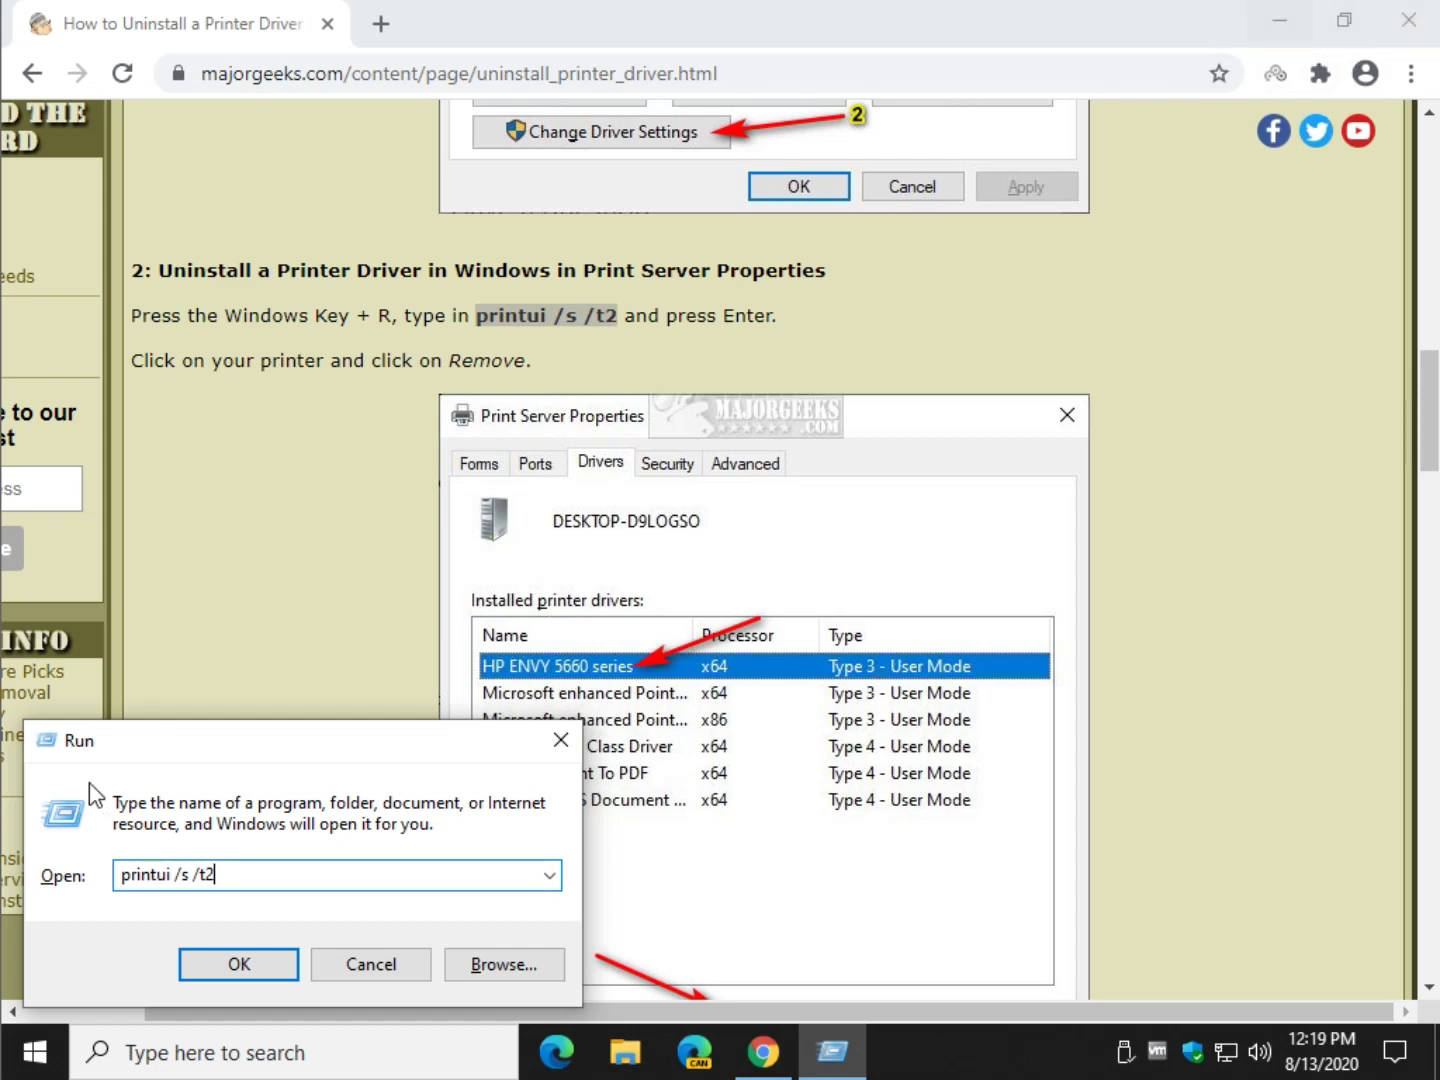
click(208, 962)
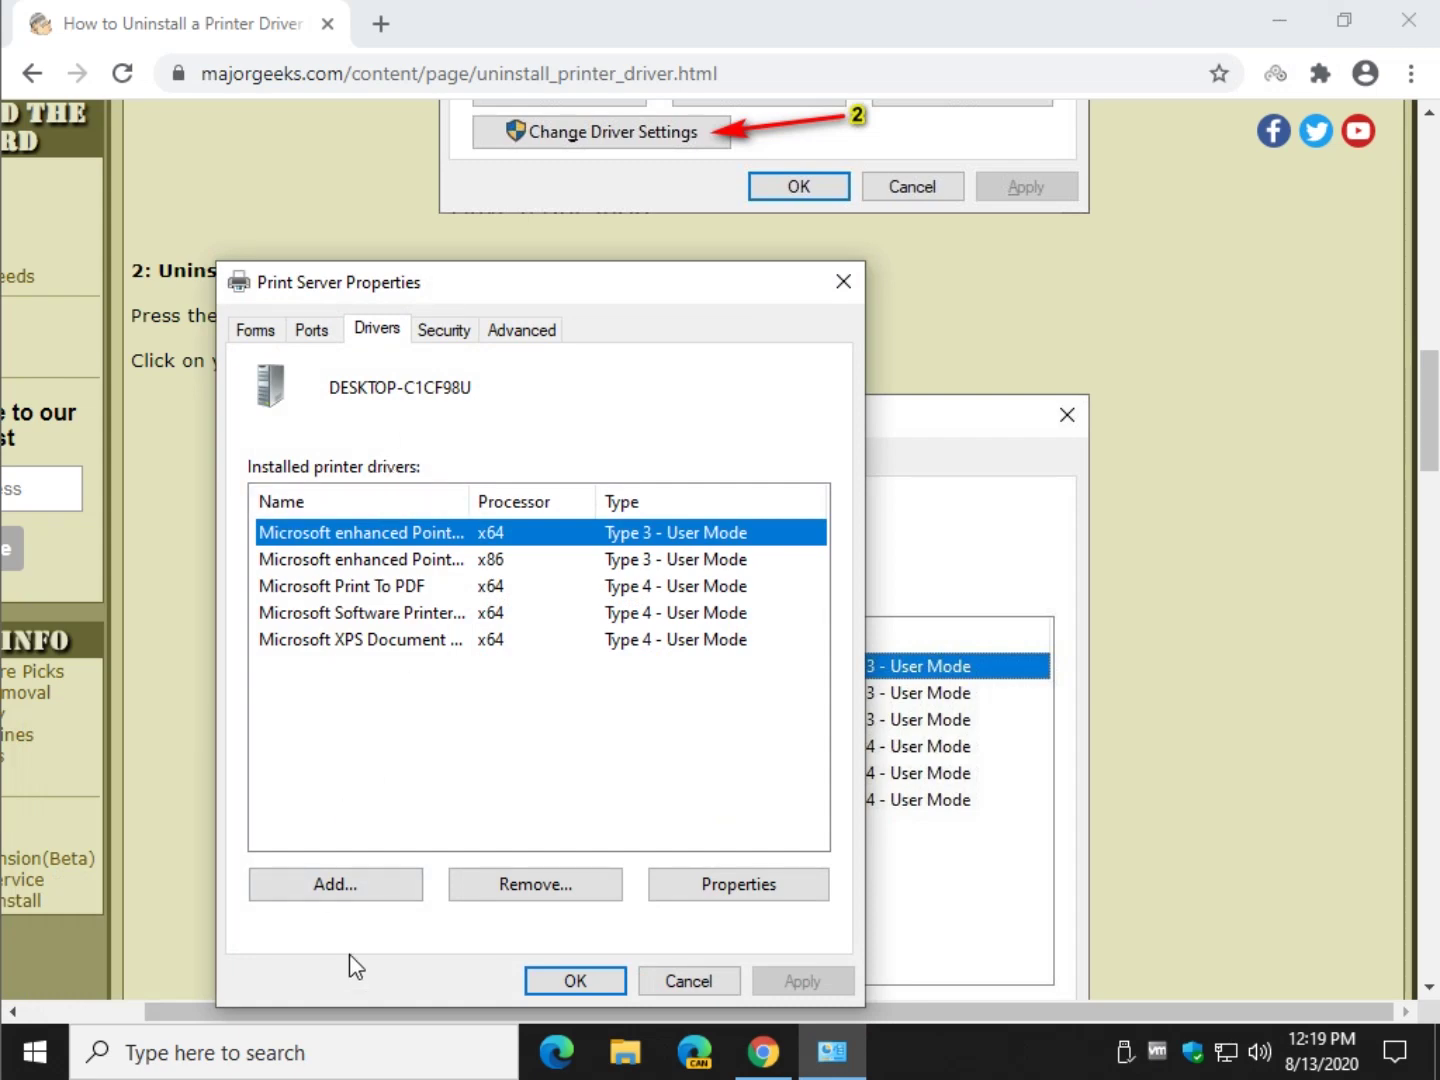
Step: Close Print Server Properties and copy section 3's explorer shell:::{2227A280-3AEA-1069-A2DE-08002B30309D} command
click(846, 284)
scroll(500, 543, down, 6)
scroll(505, 555, down, 4)
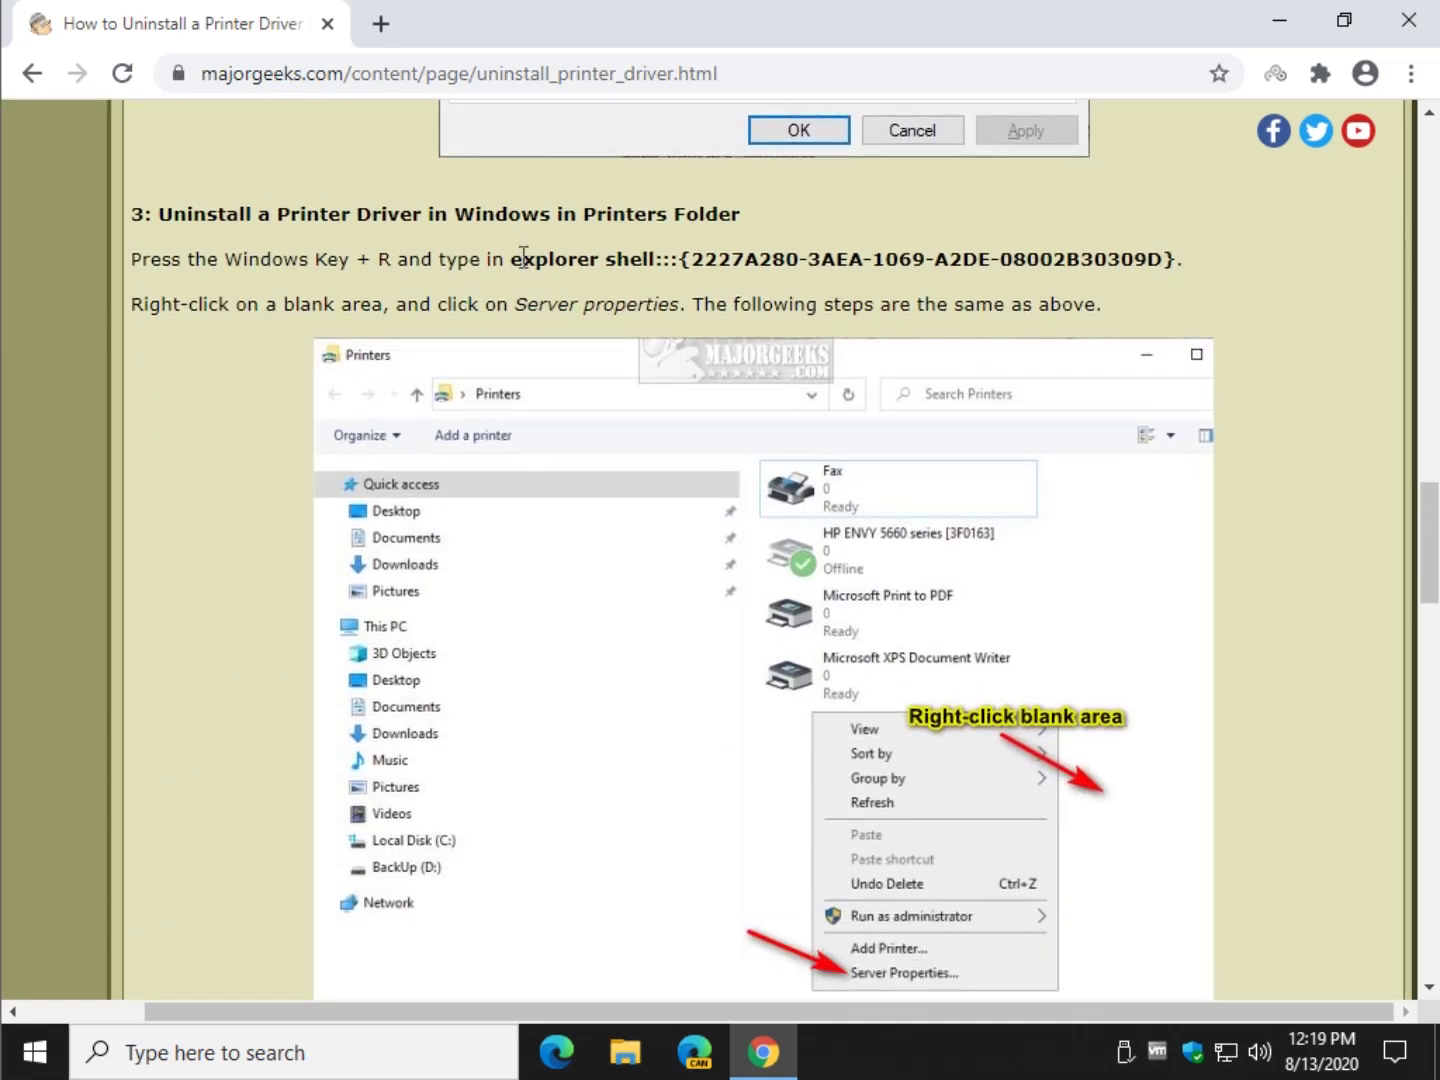
drag(509, 259, 1170, 259)
right_click(1166, 261)
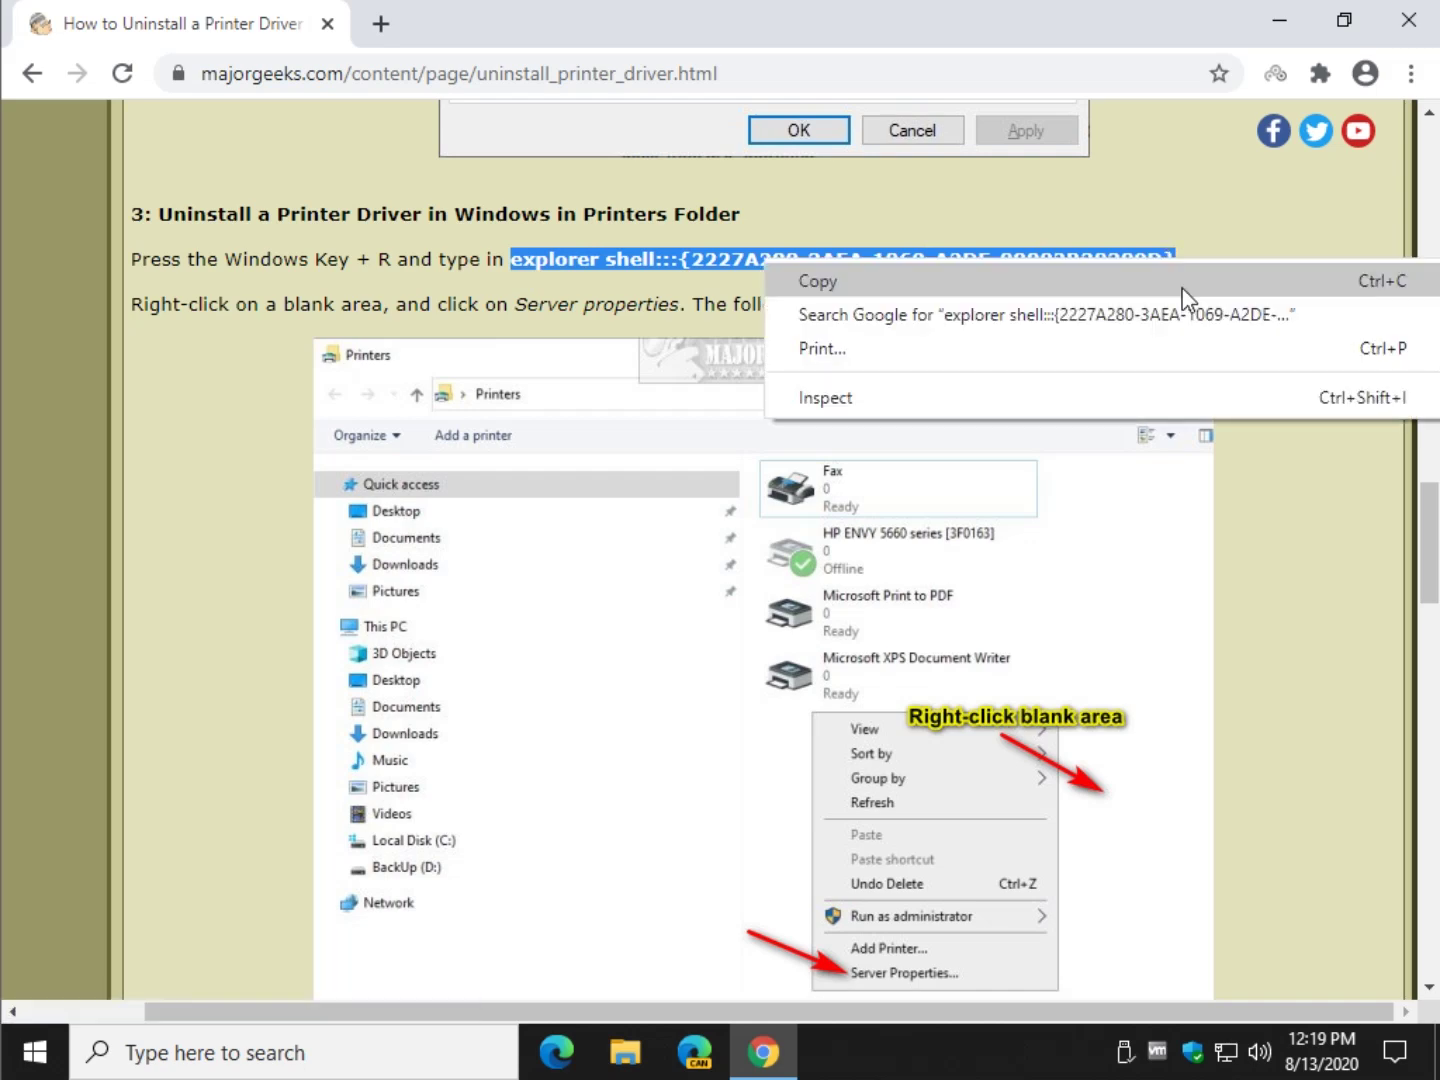
click(1178, 284)
Step: Replace Quick access in File Explorer's address bar with the pasted shell path to reach Printers
click(625, 1052)
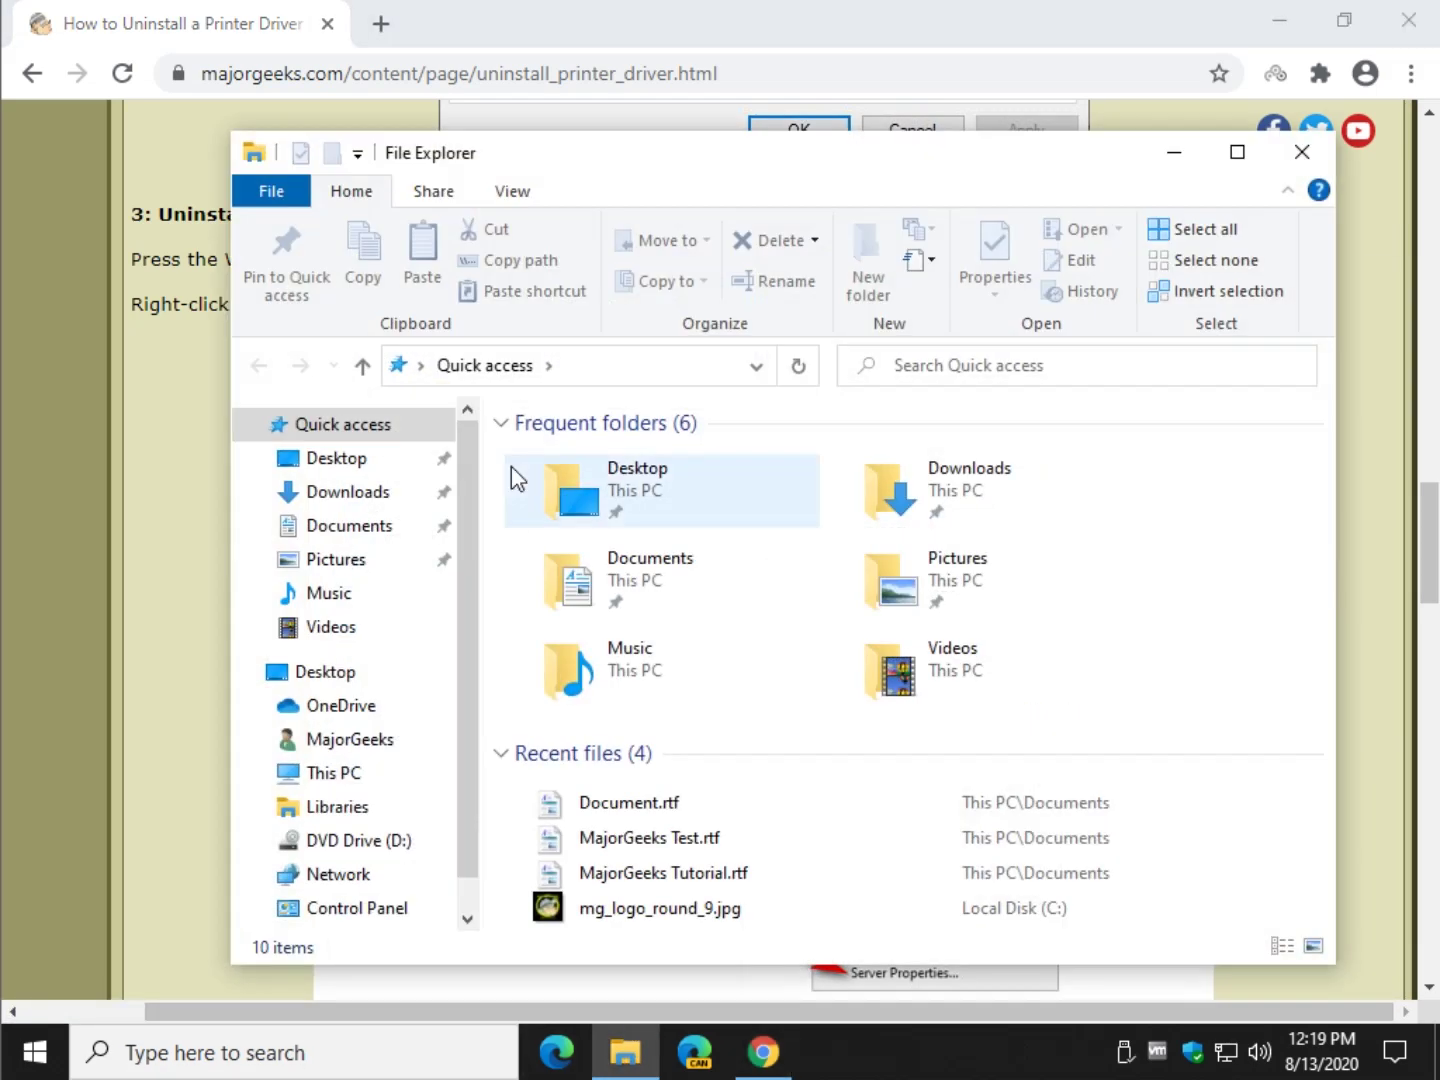
click(591, 366)
key(BackSpace)
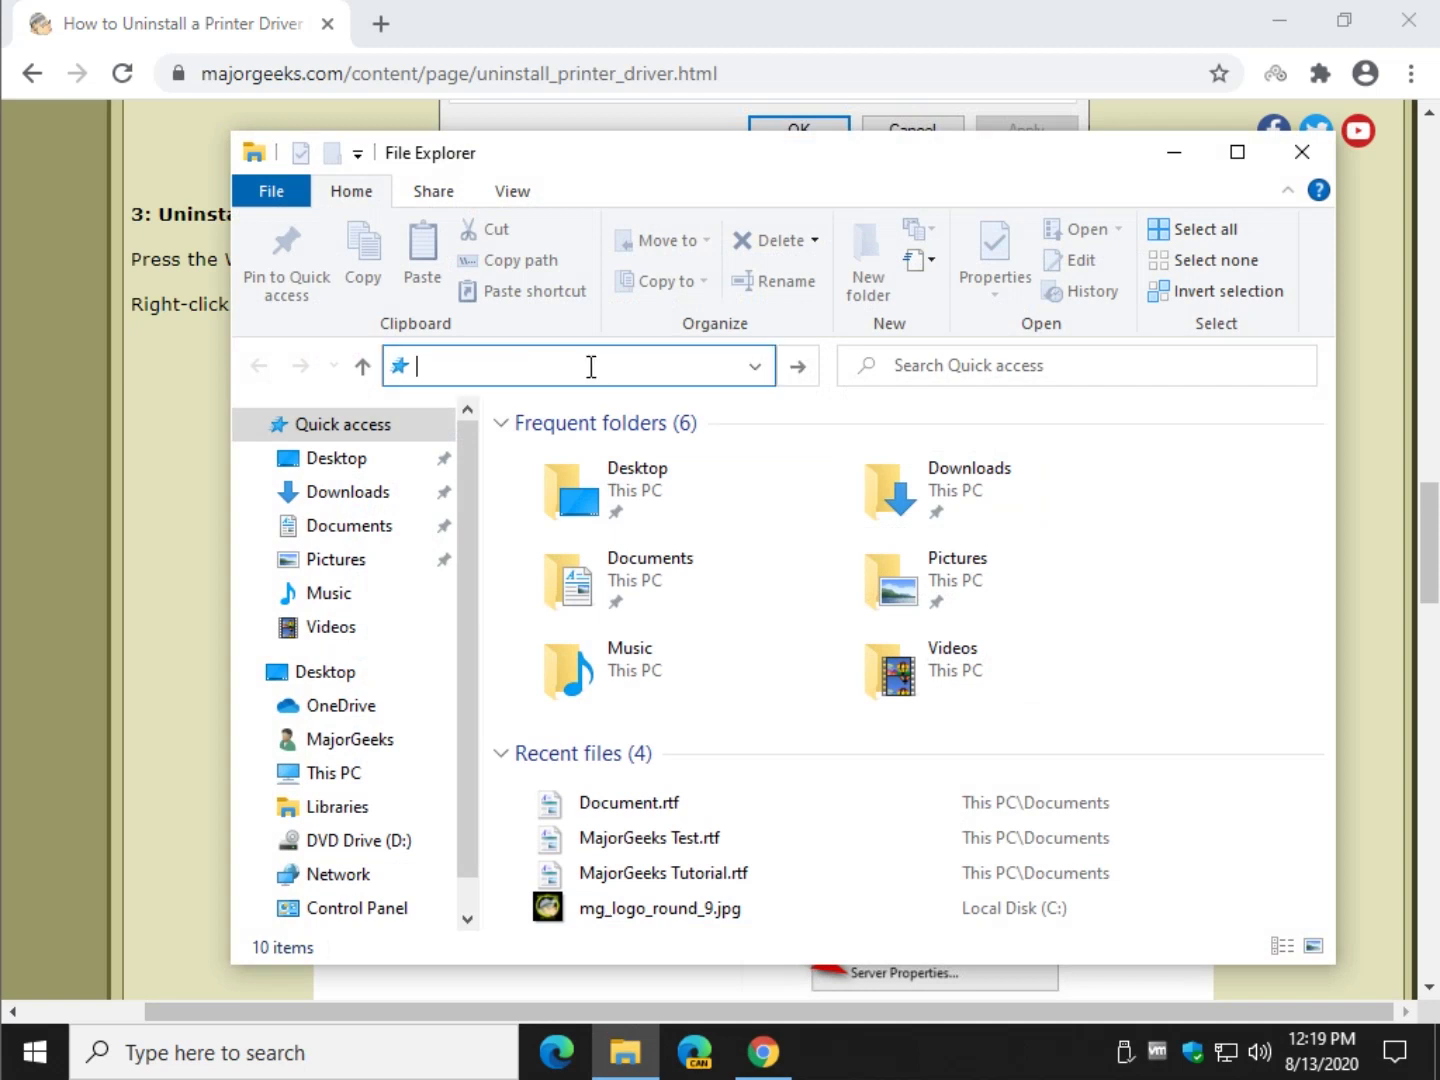
key(ctrl+v)
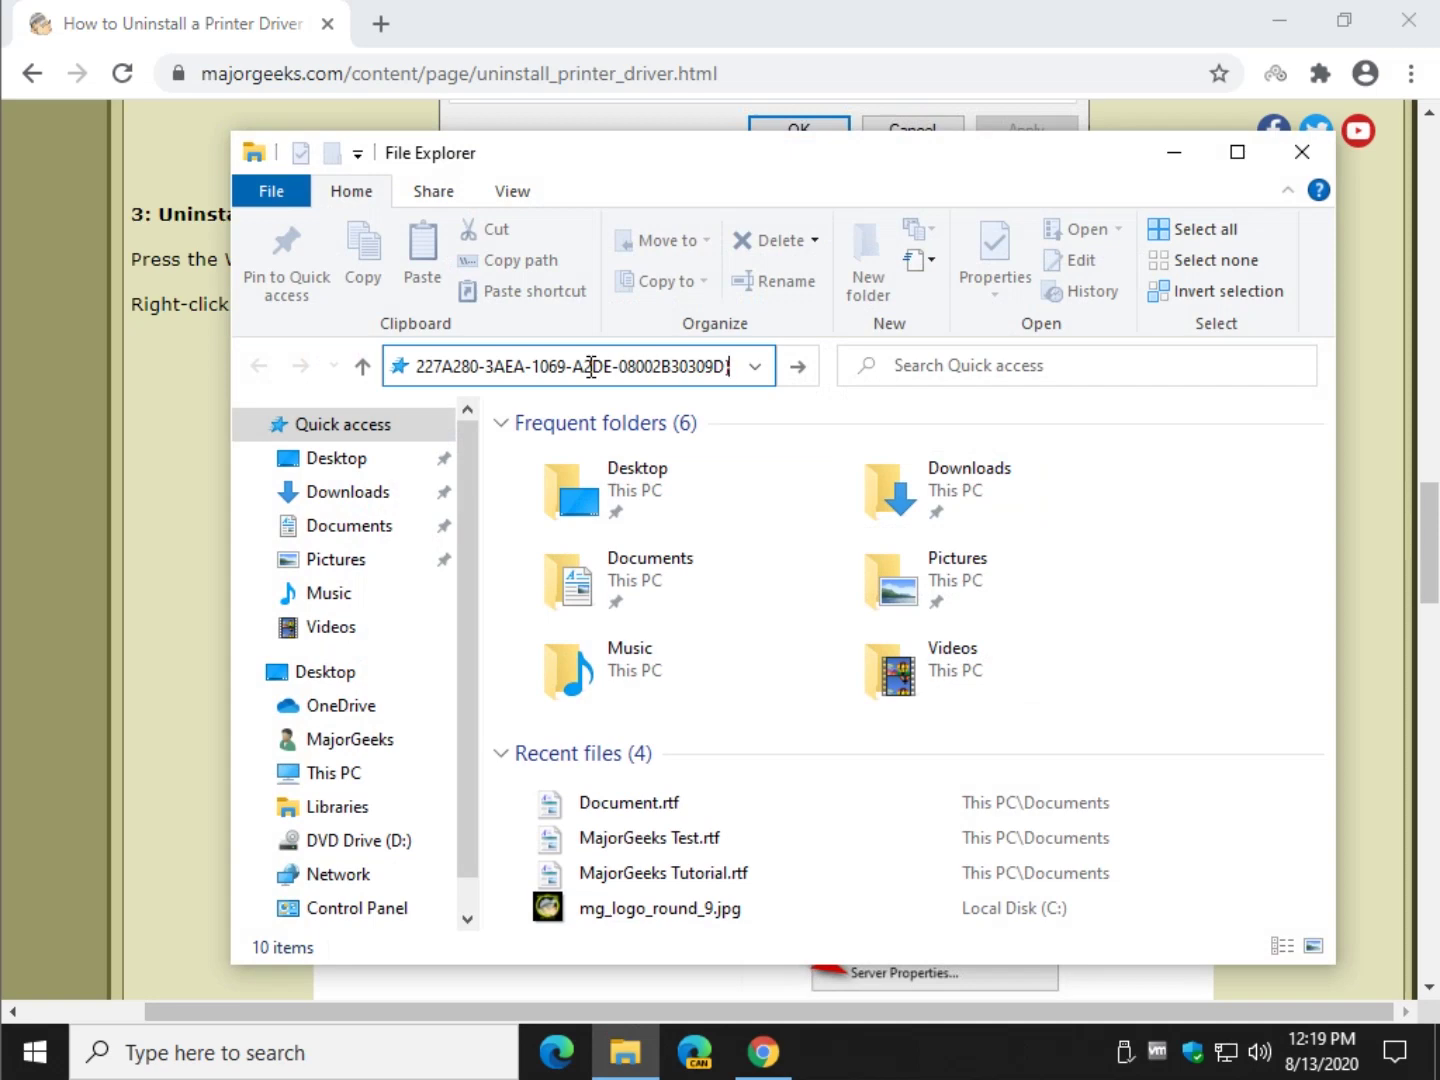
key(Return)
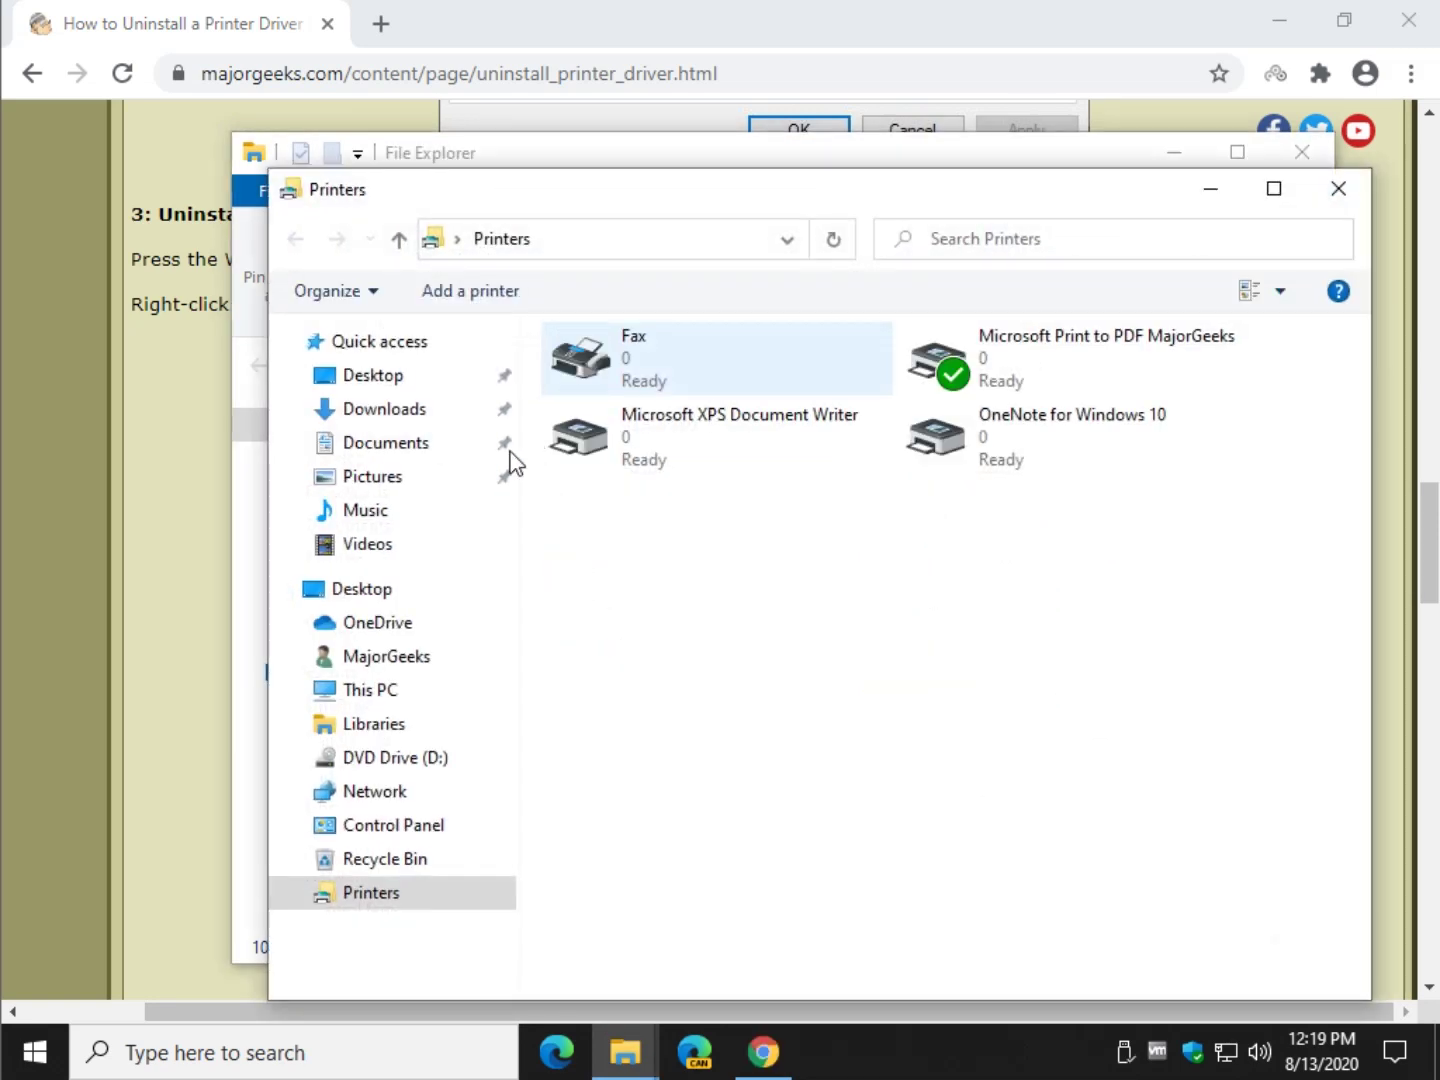
Step: Bring the tutorial article forward and scroll through its third method
click(212, 485)
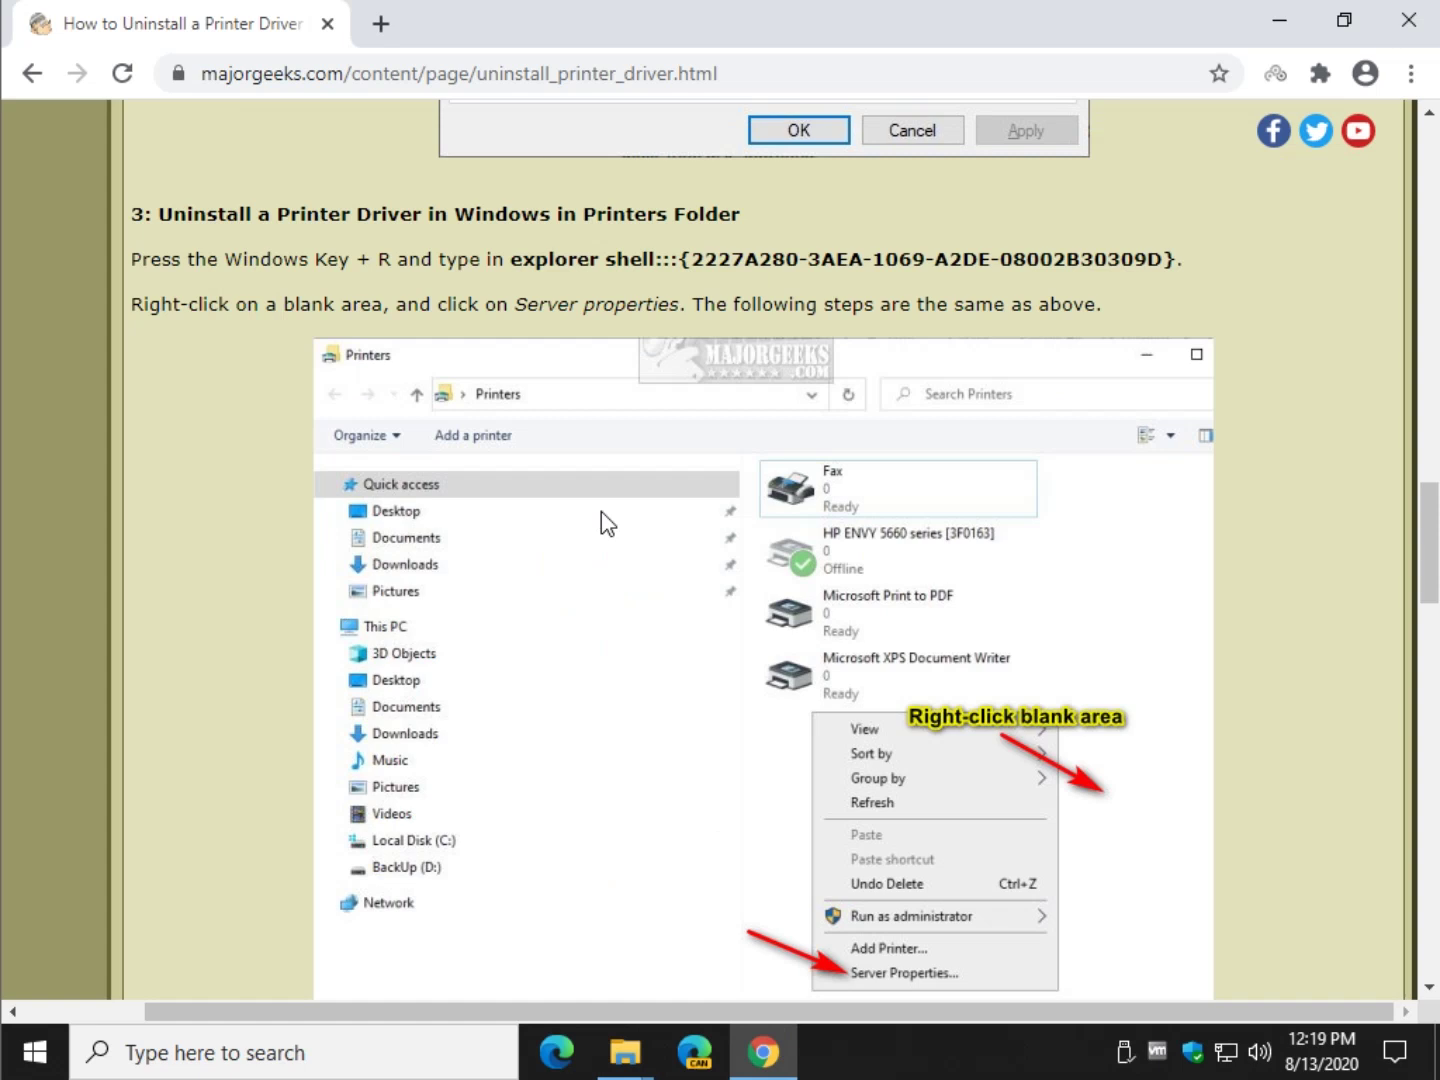
scroll(938, 682, down, 2)
scroll(910, 606, down, 2)
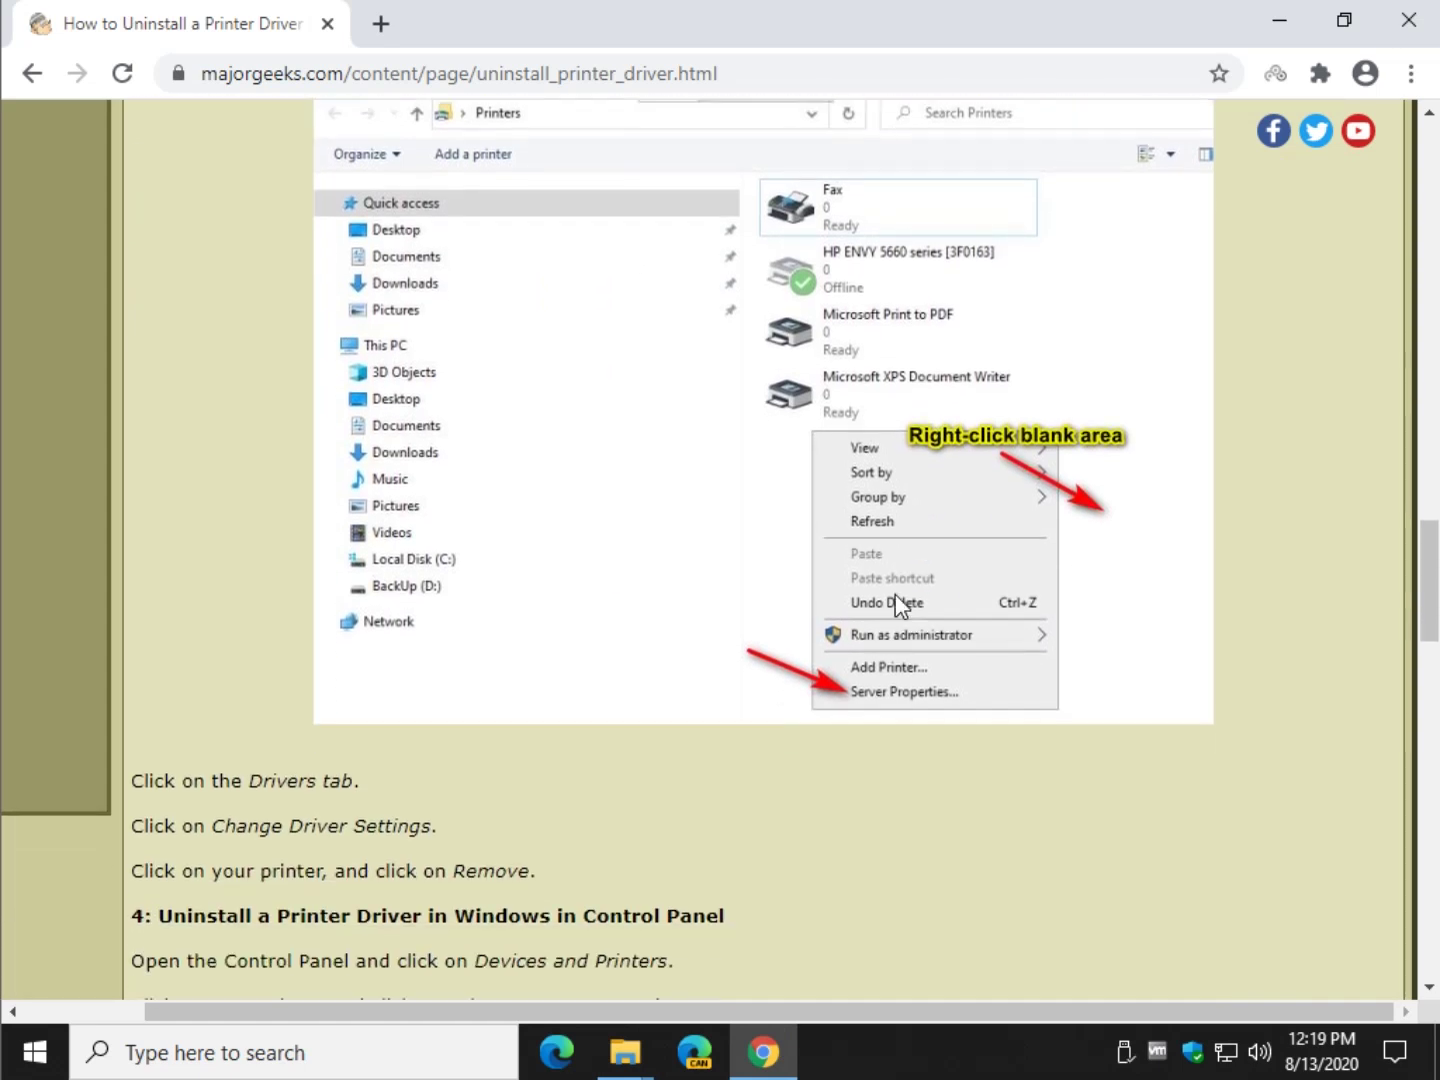
scroll(868, 579, up, 2)
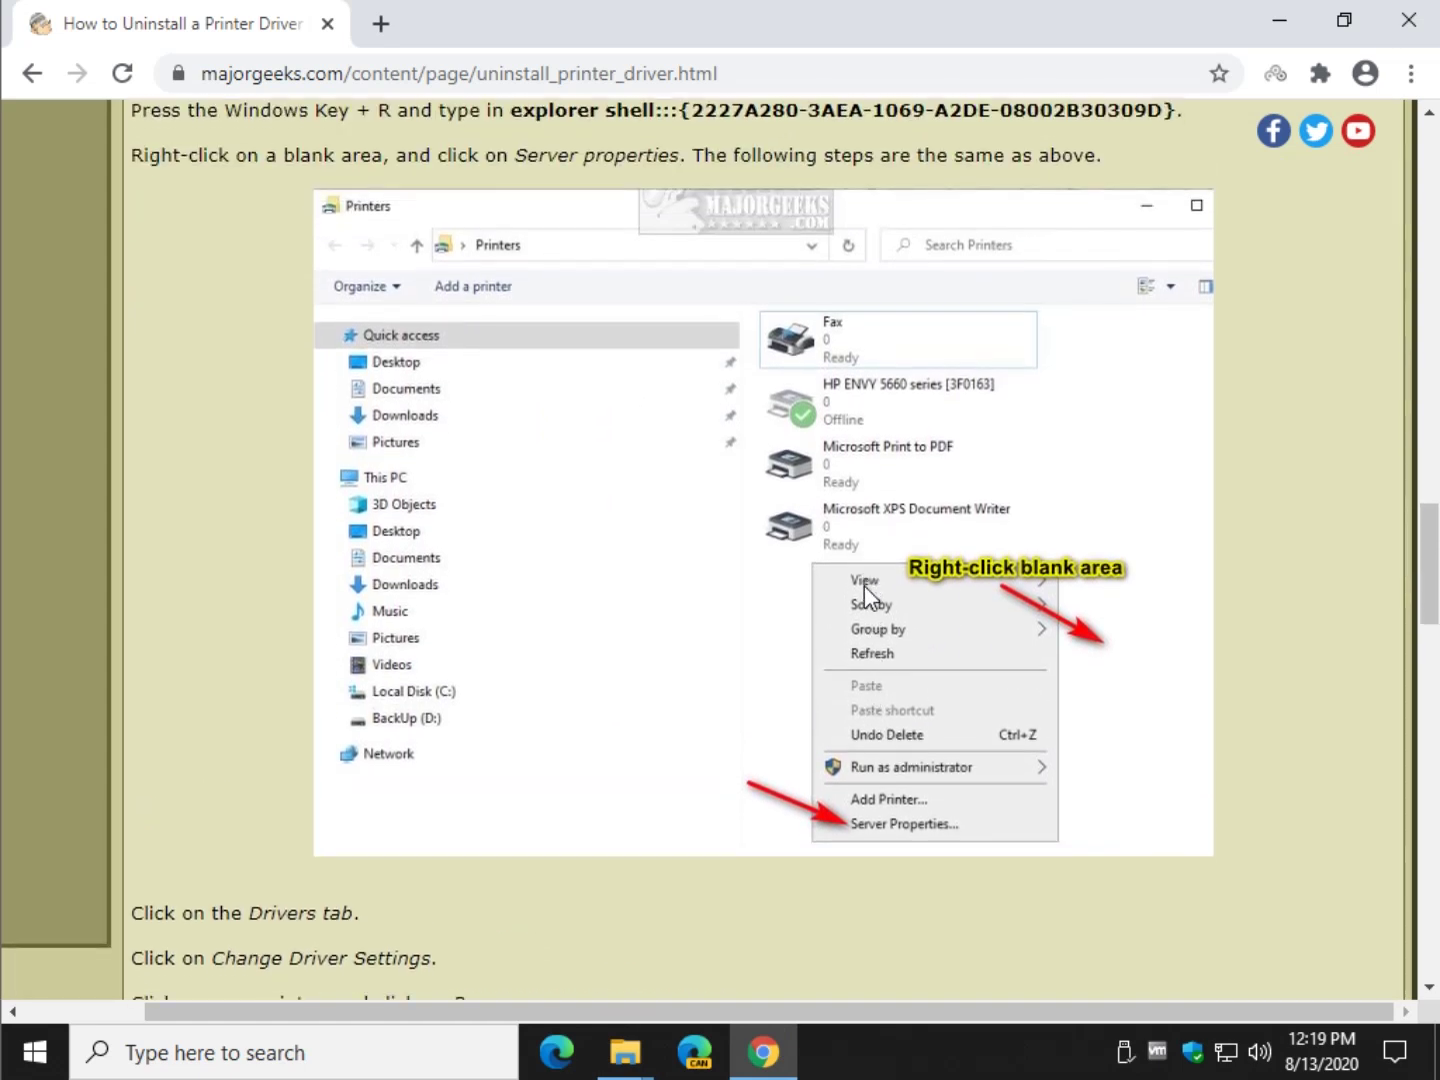
scroll(865, 596, down, 2)
Step: Open Server Properties from the Printers folder's blank-area context menu
click(859, 880)
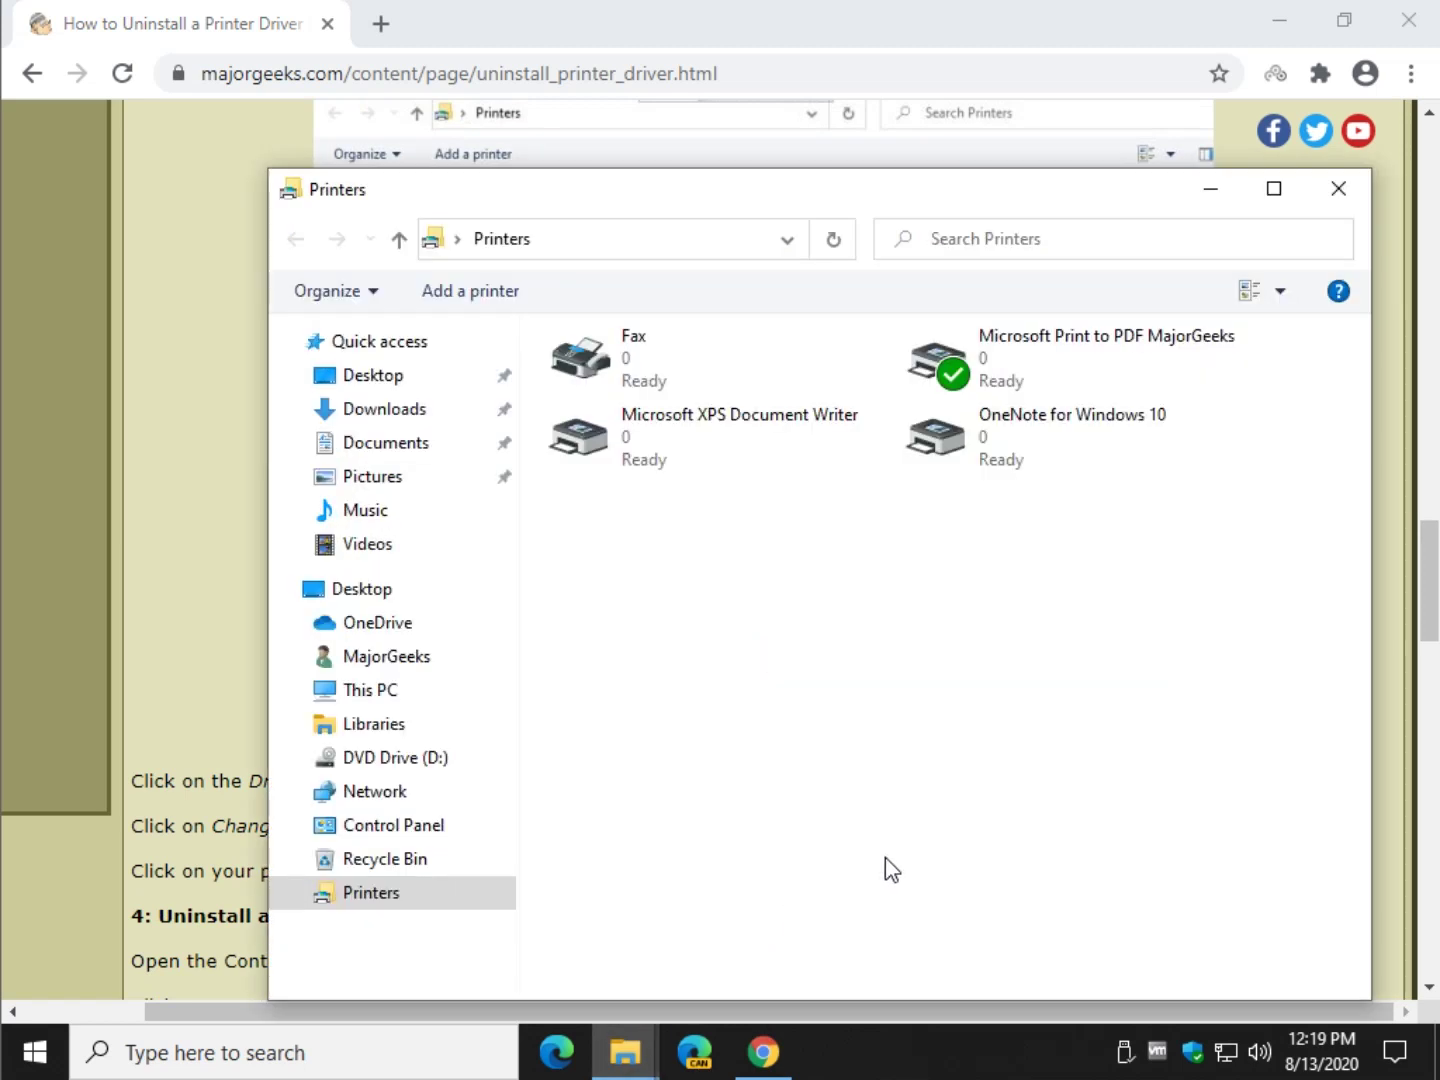
right_click(1025, 626)
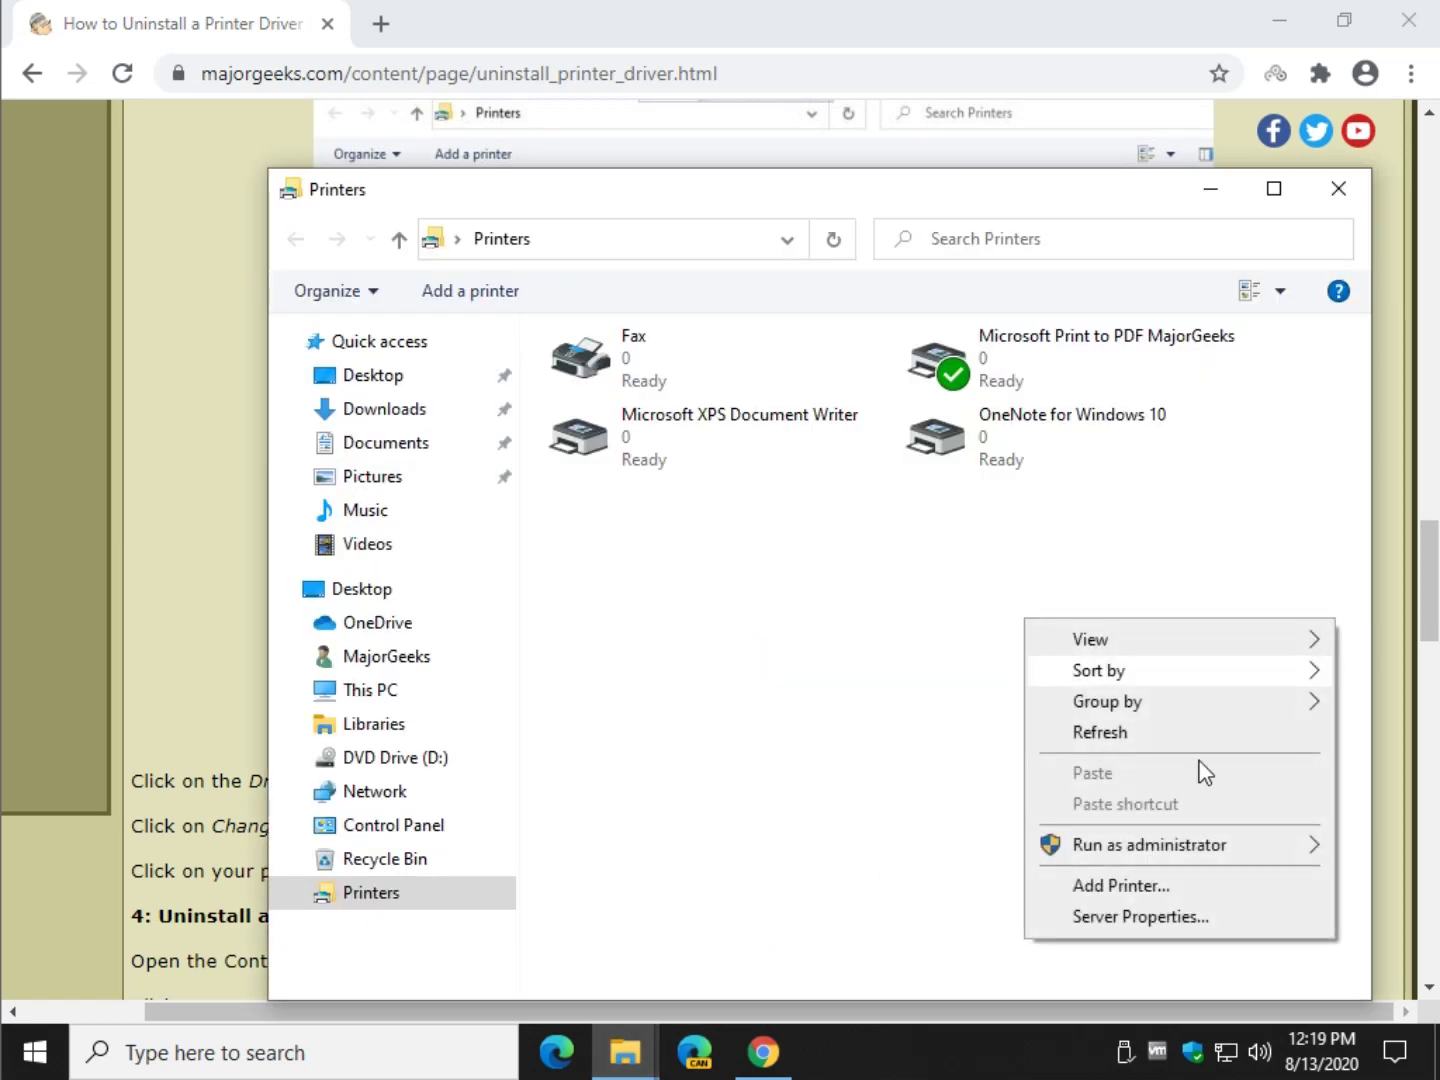
right_click(707, 437)
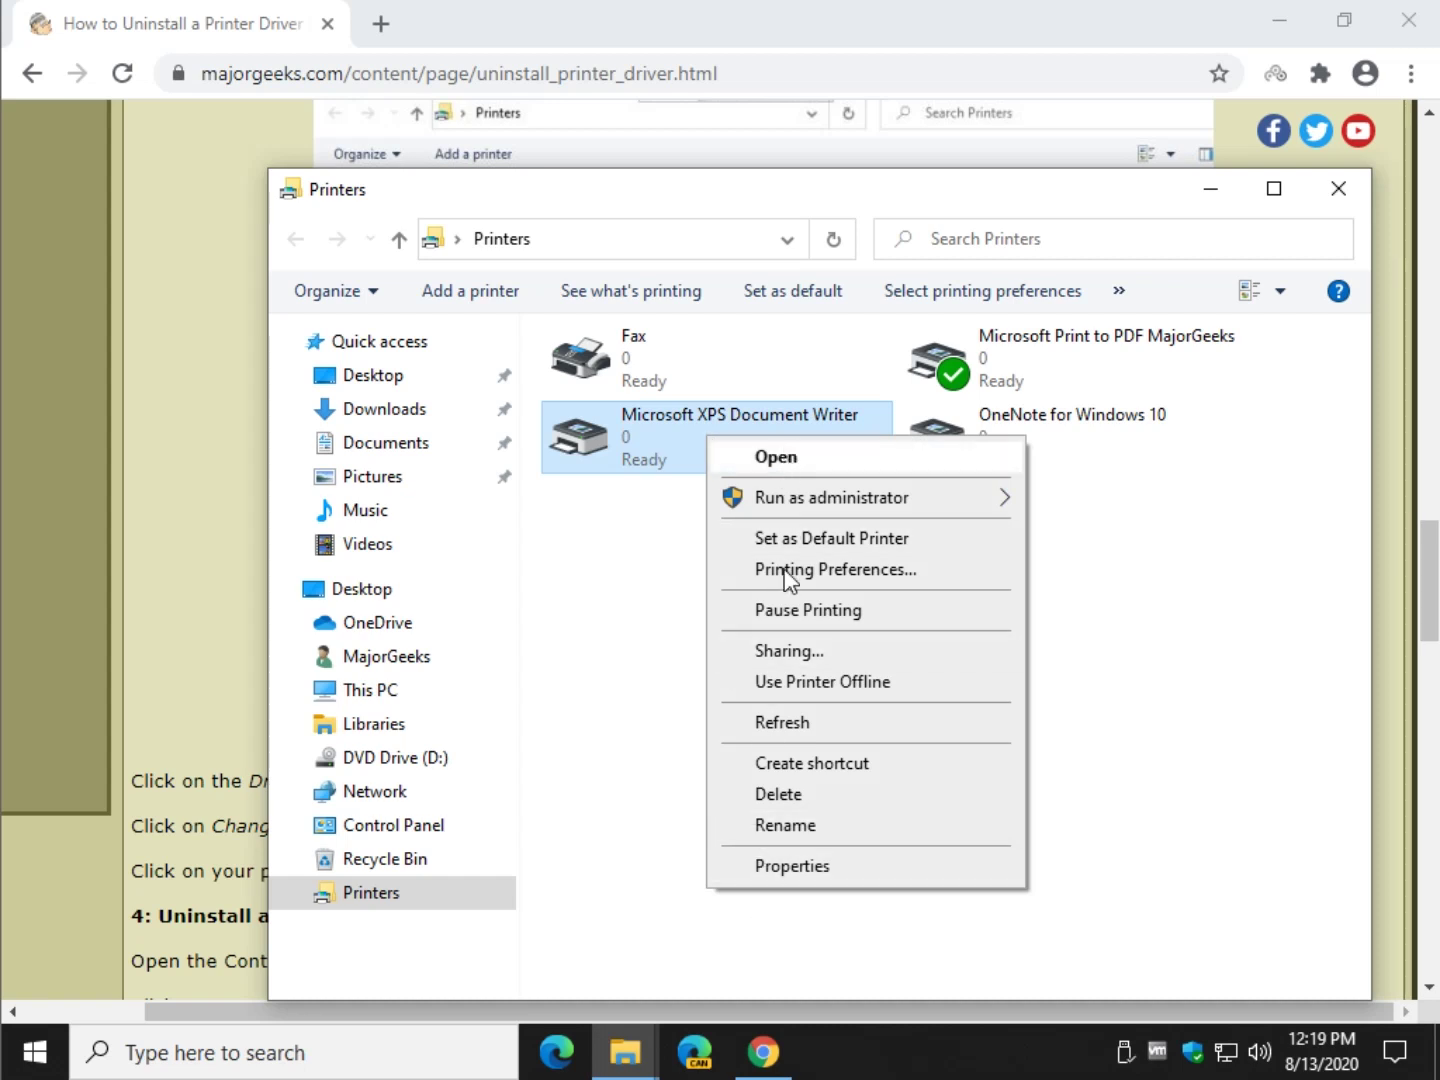
right_click(1045, 625)
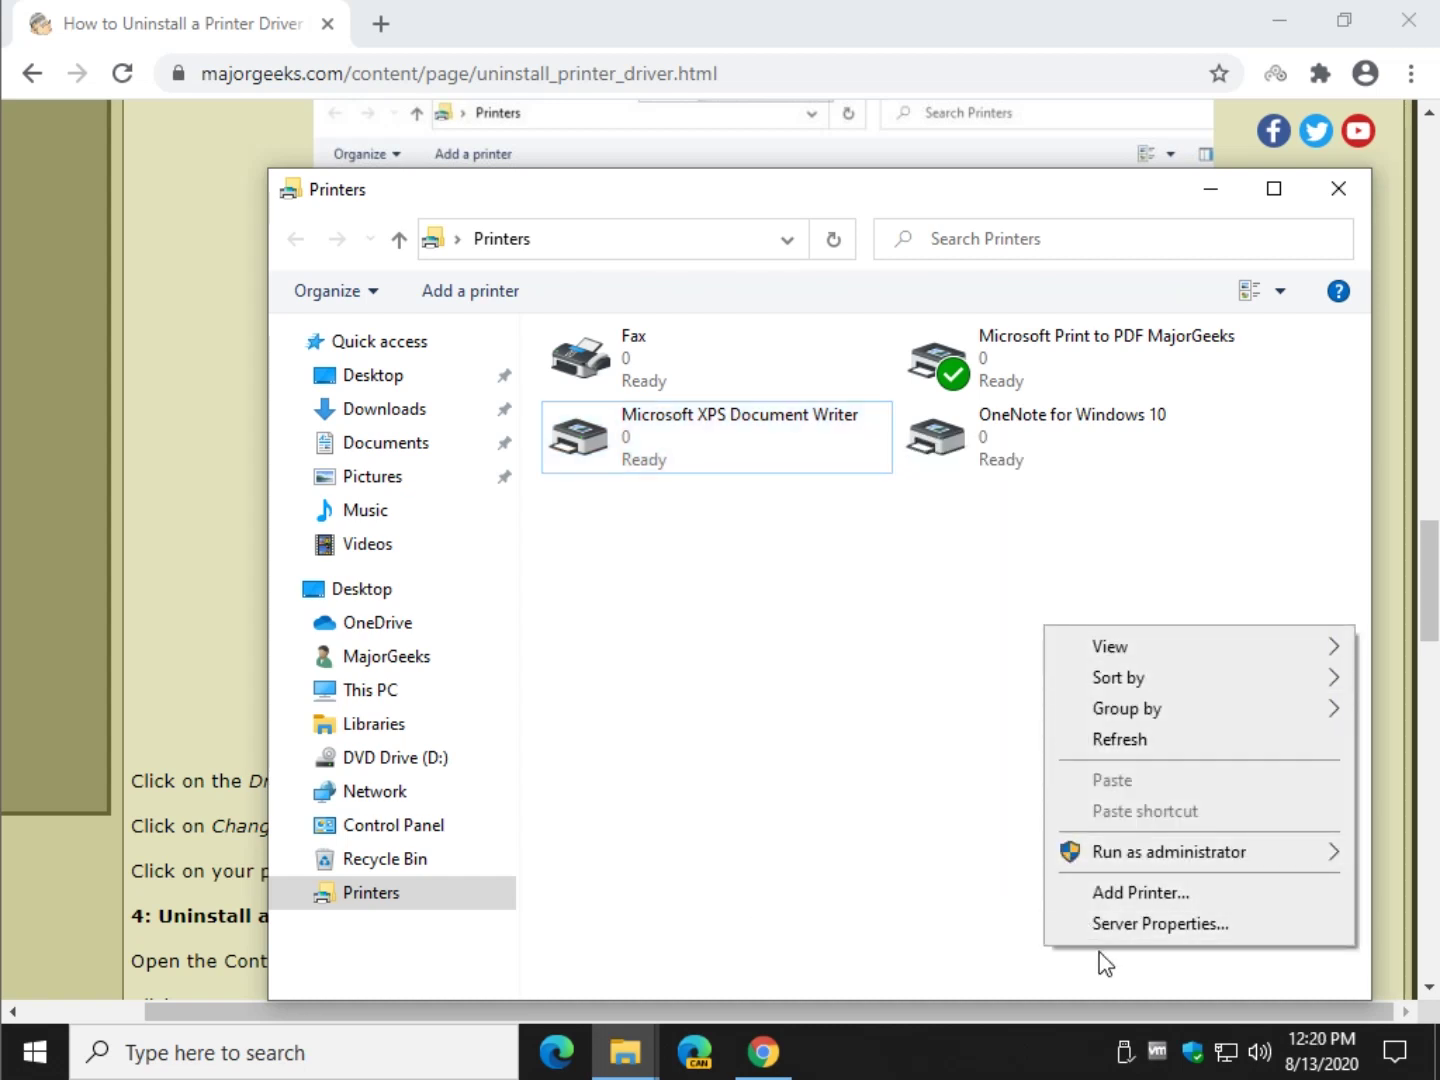
click(1108, 923)
Step: On the Drivers tab, enable Change Driver Settings, select Microsoft Print To PDF, then cancel
click(944, 329)
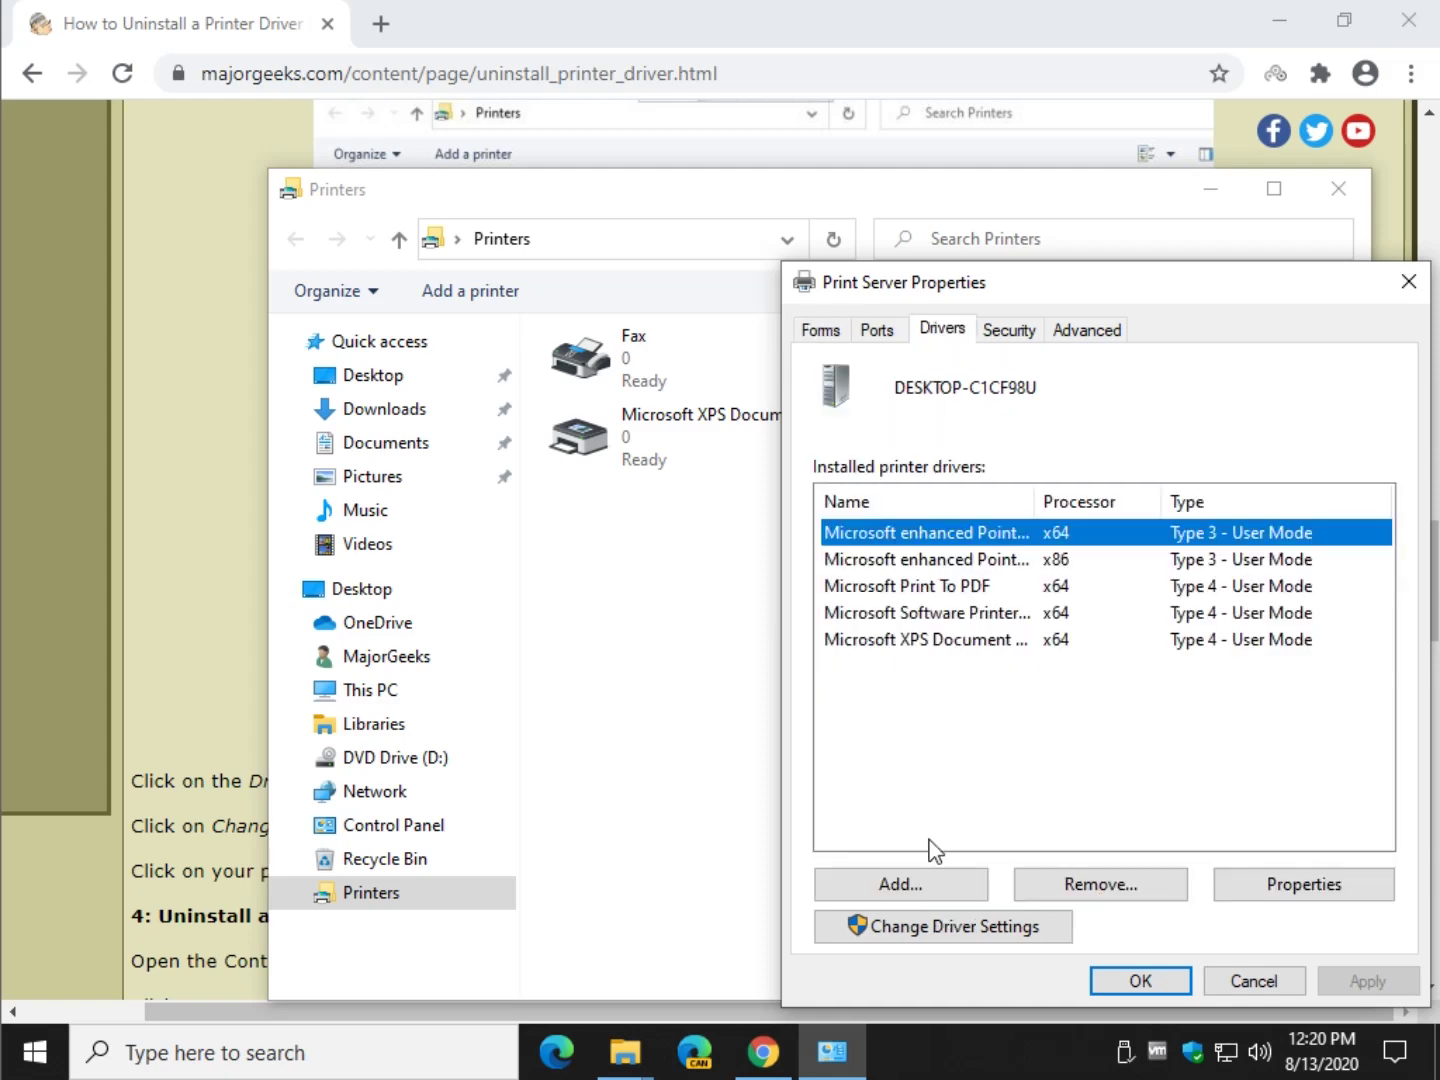
click(938, 926)
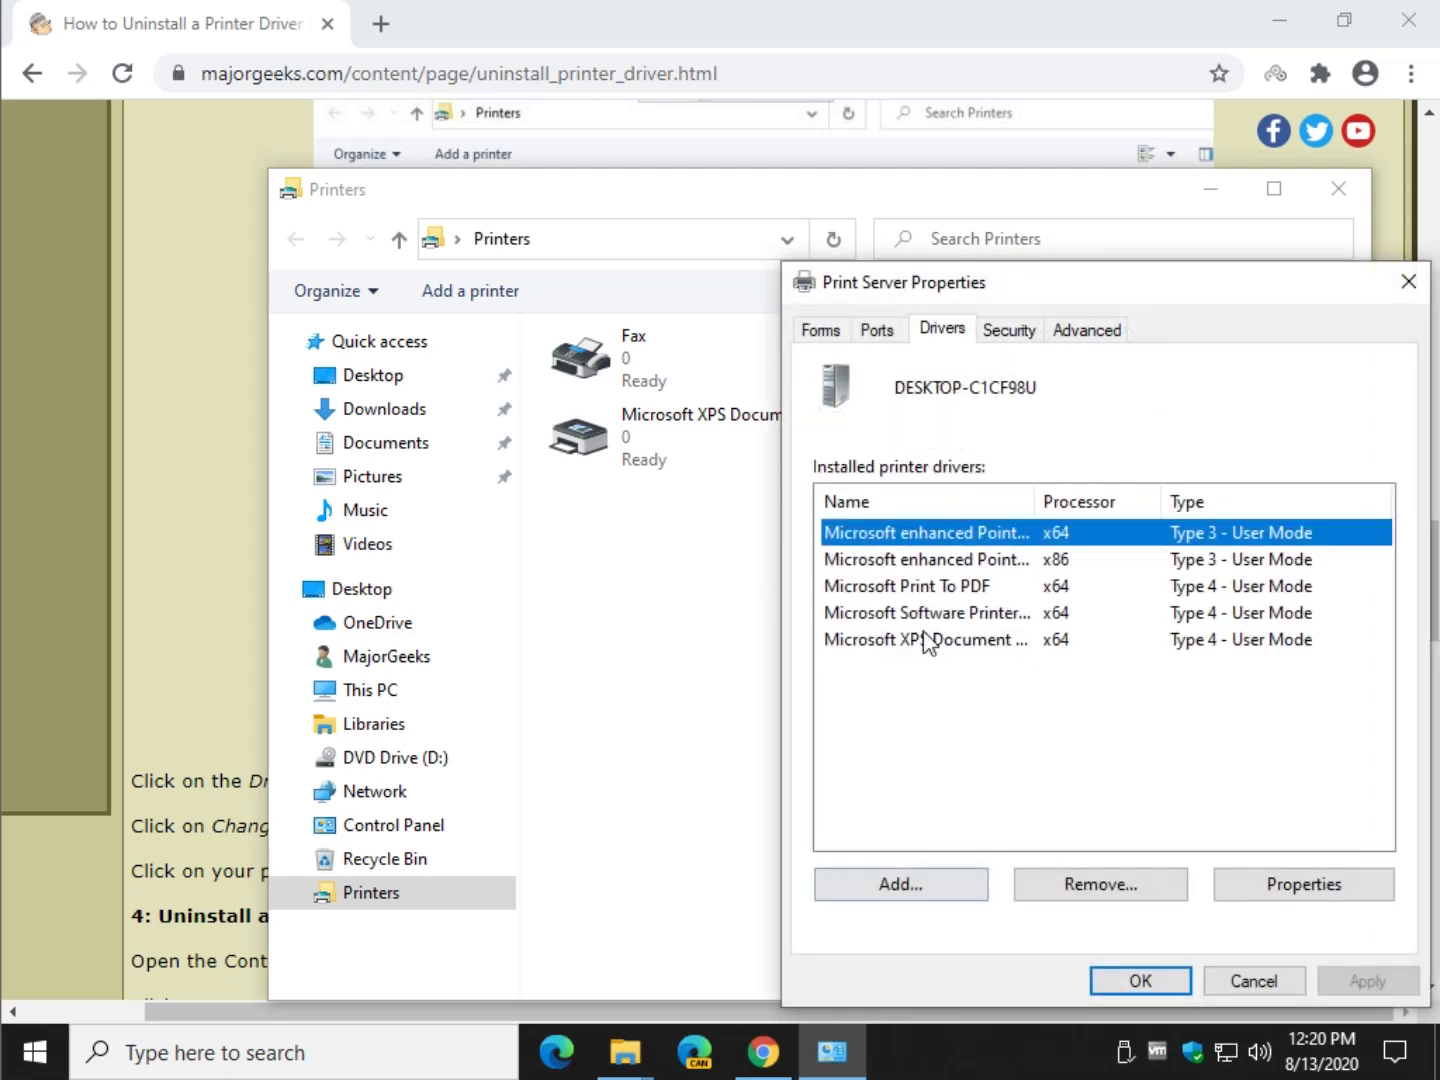
click(914, 588)
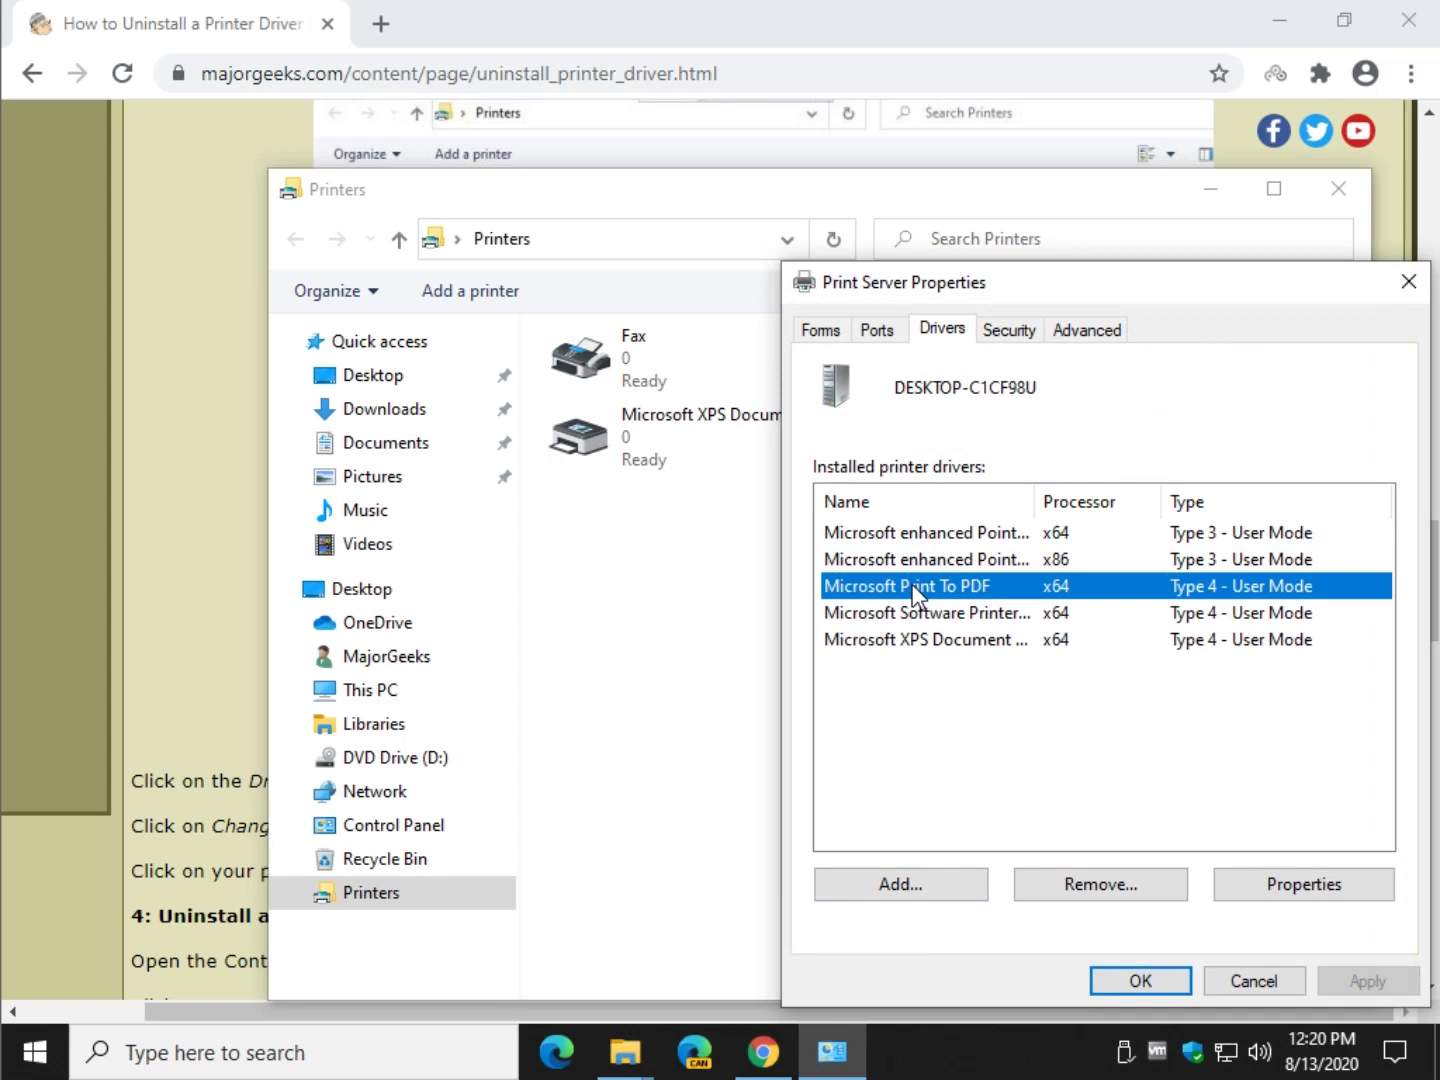
click(1255, 990)
click(1336, 189)
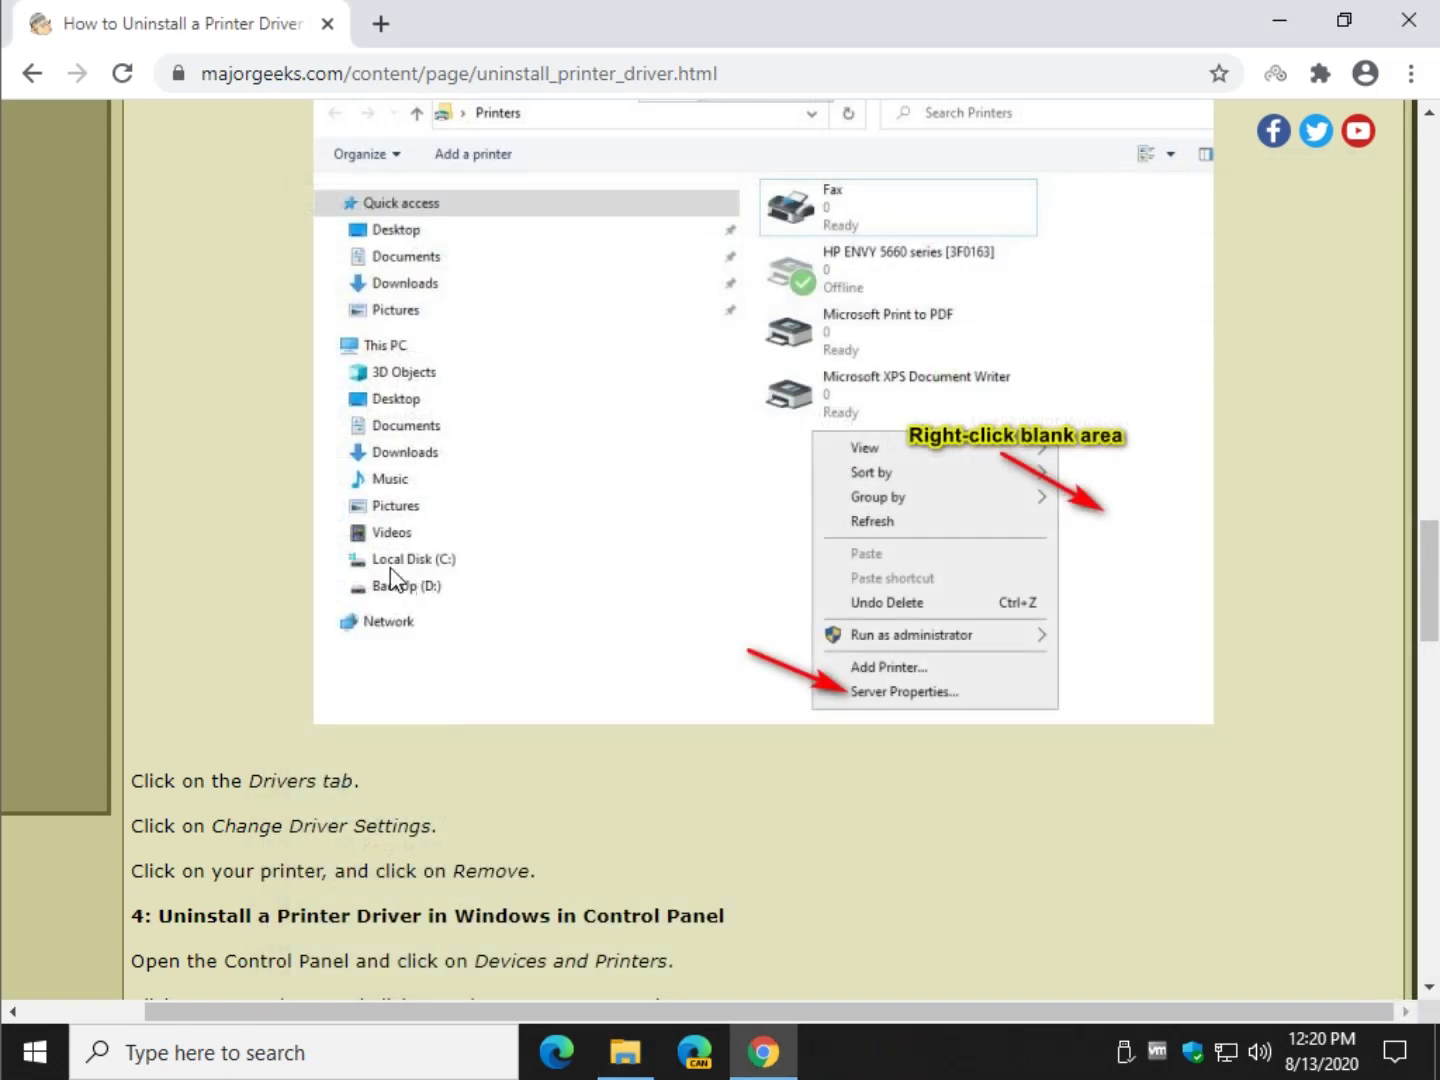
scroll(350, 575, down, 3)
scroll(321, 520, down, 2)
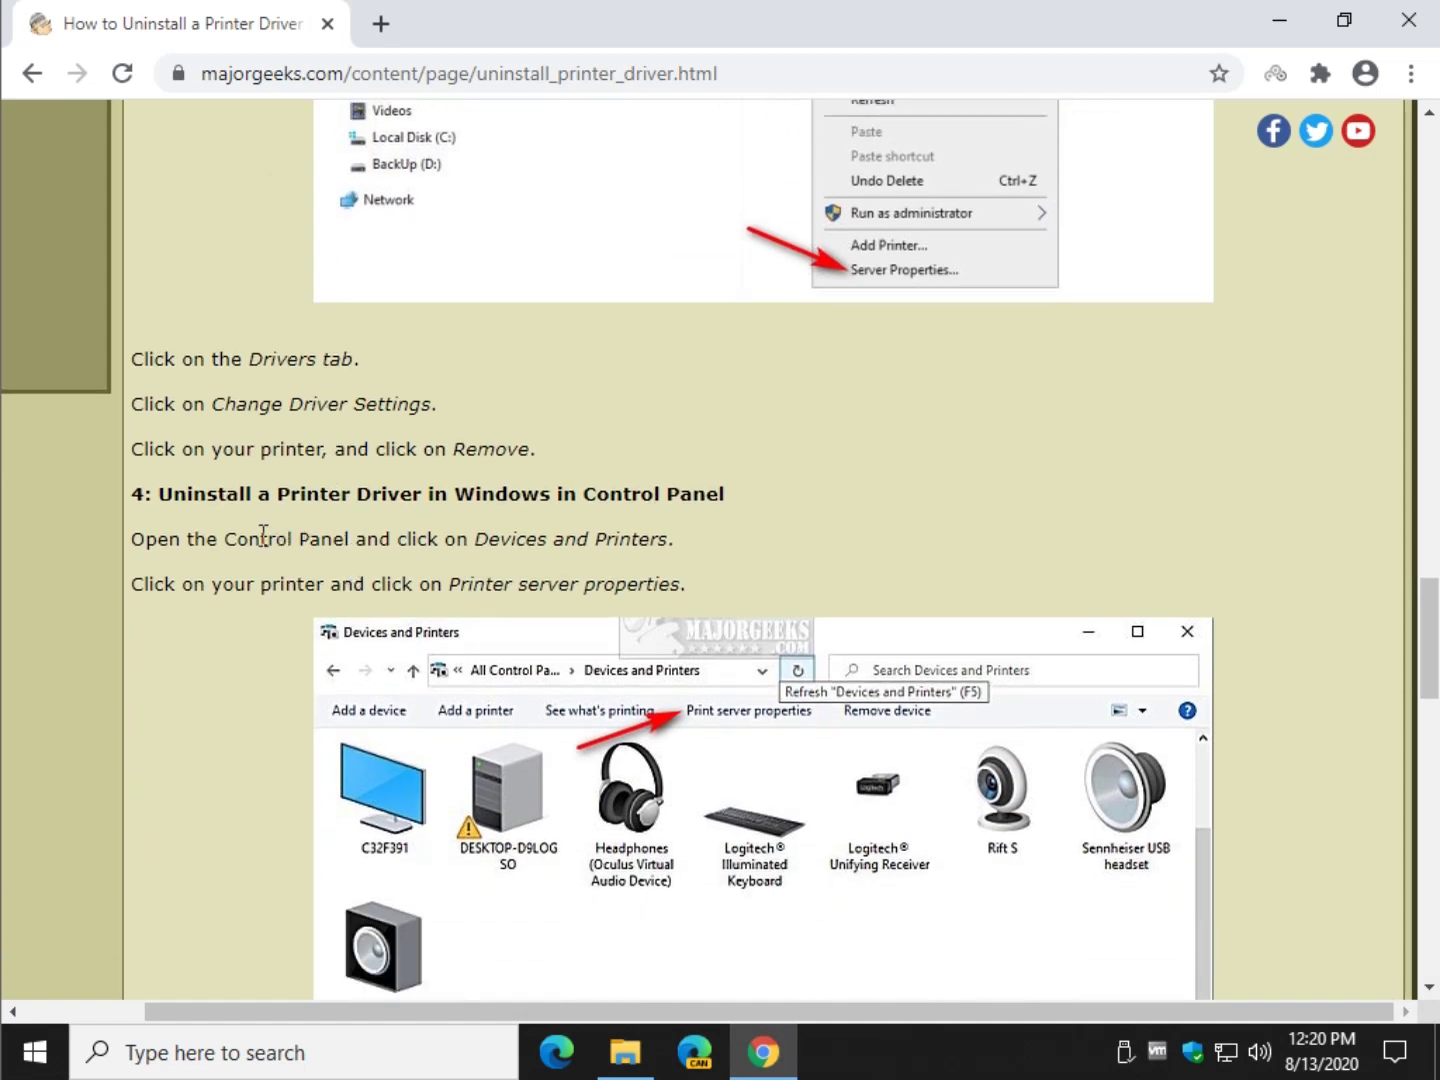
scroll(251, 471, down, 3)
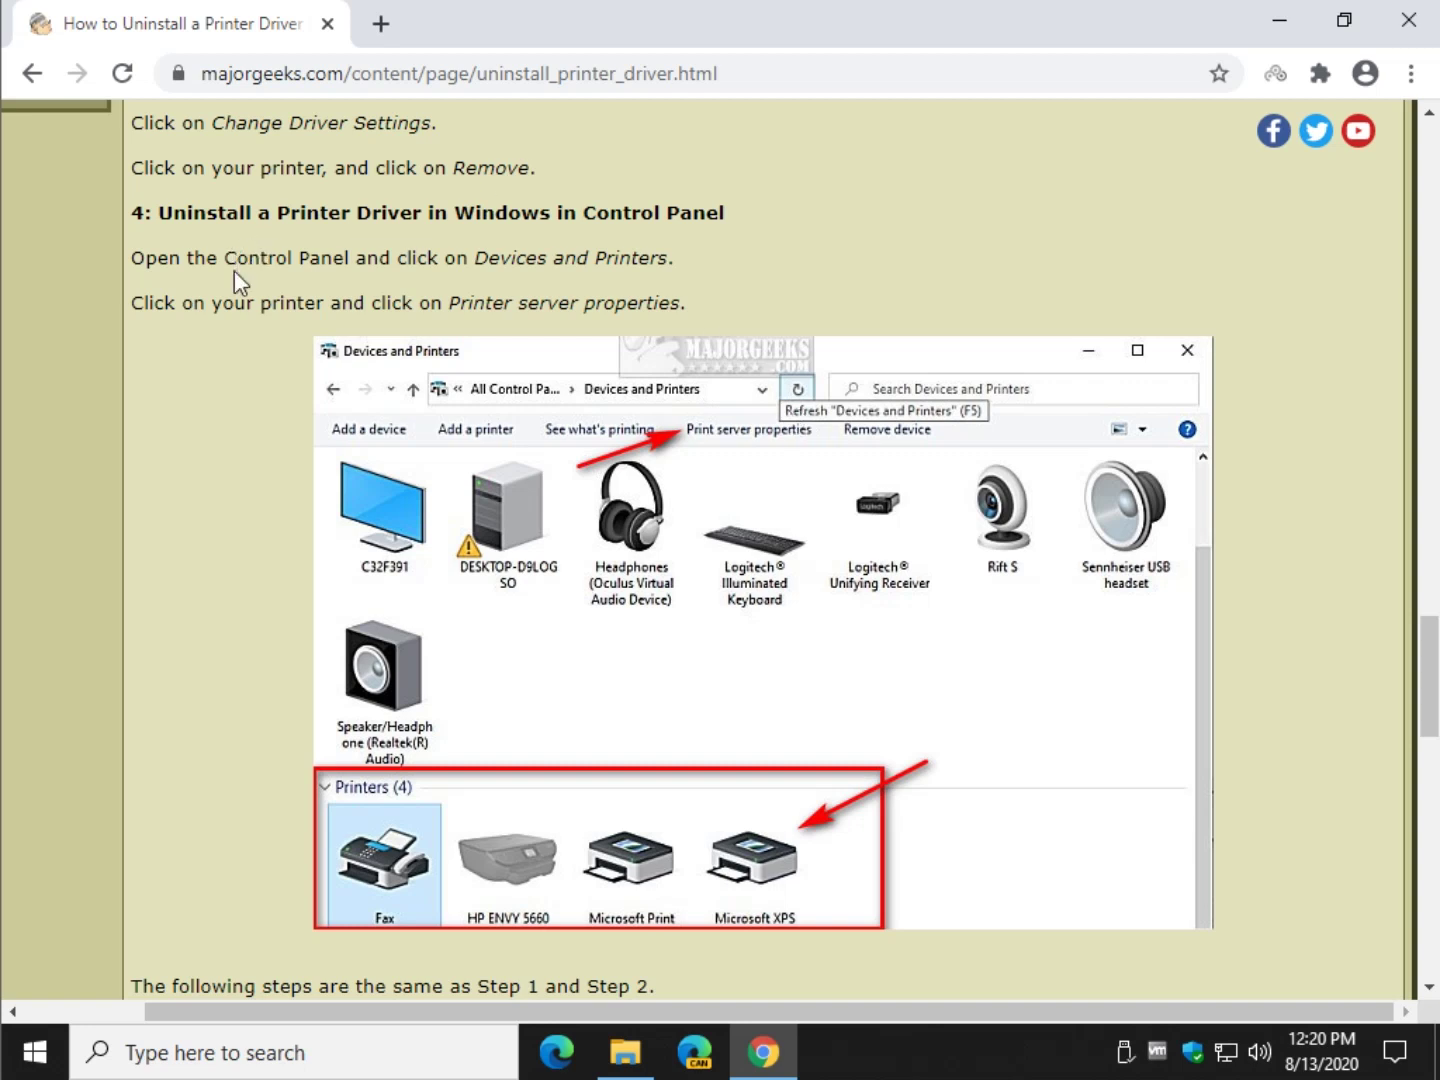
scroll(234, 280, down, 3)
scroll(428, 360, up, 3)
scroll(727, 447, down, 4)
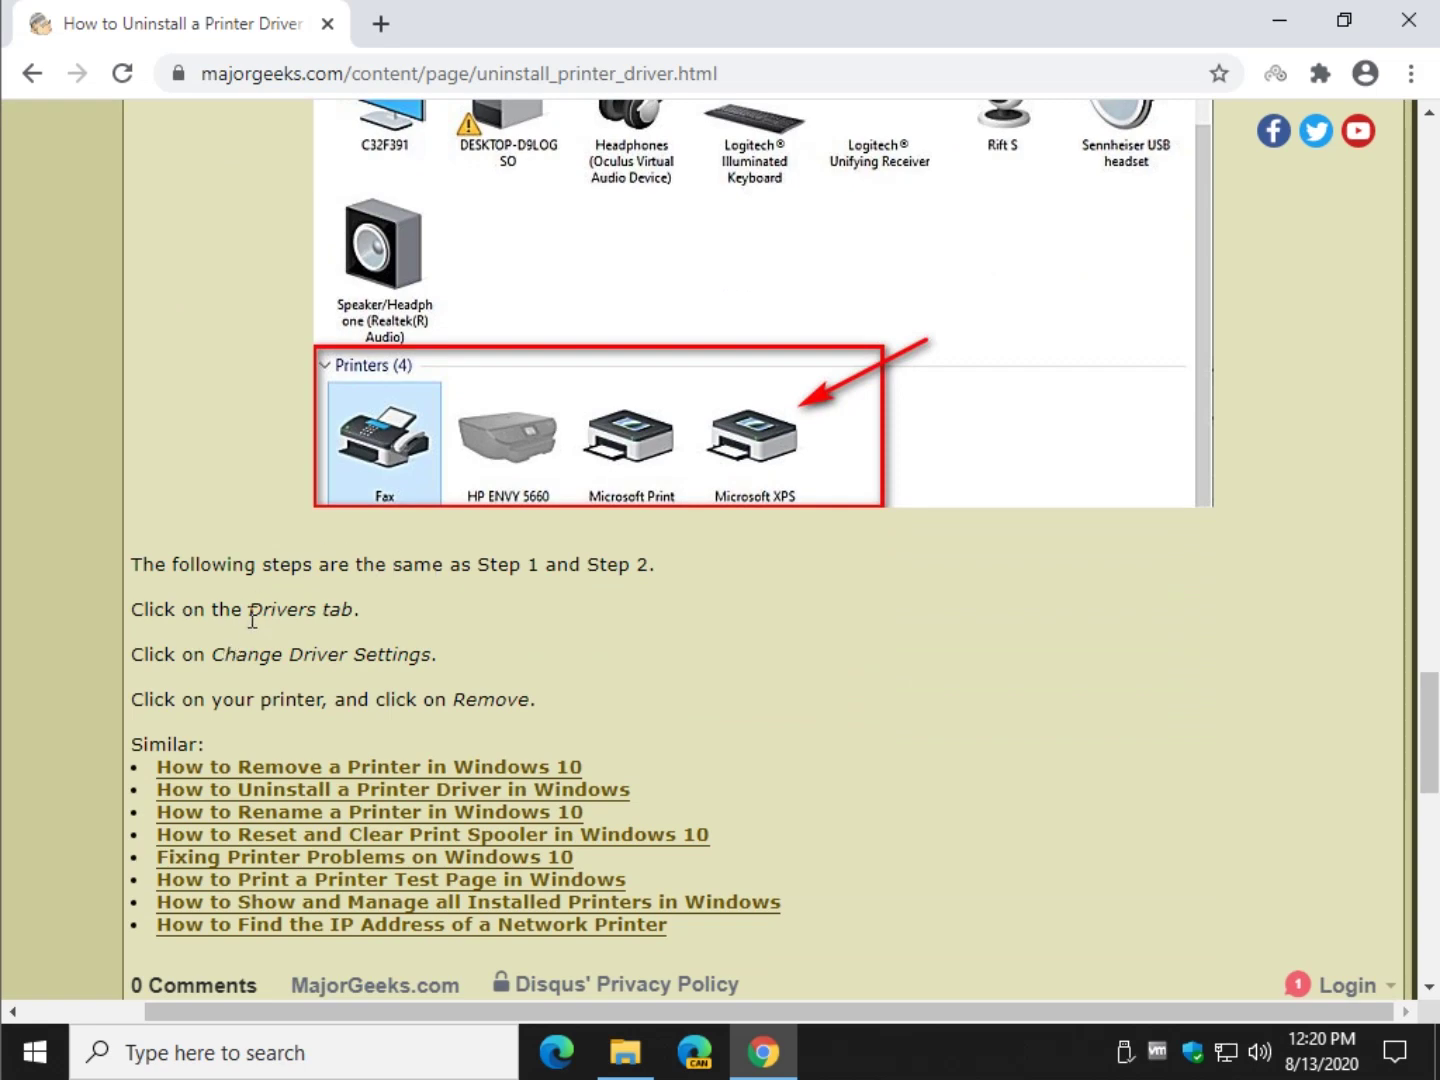
scroll(252, 620, up, 17)
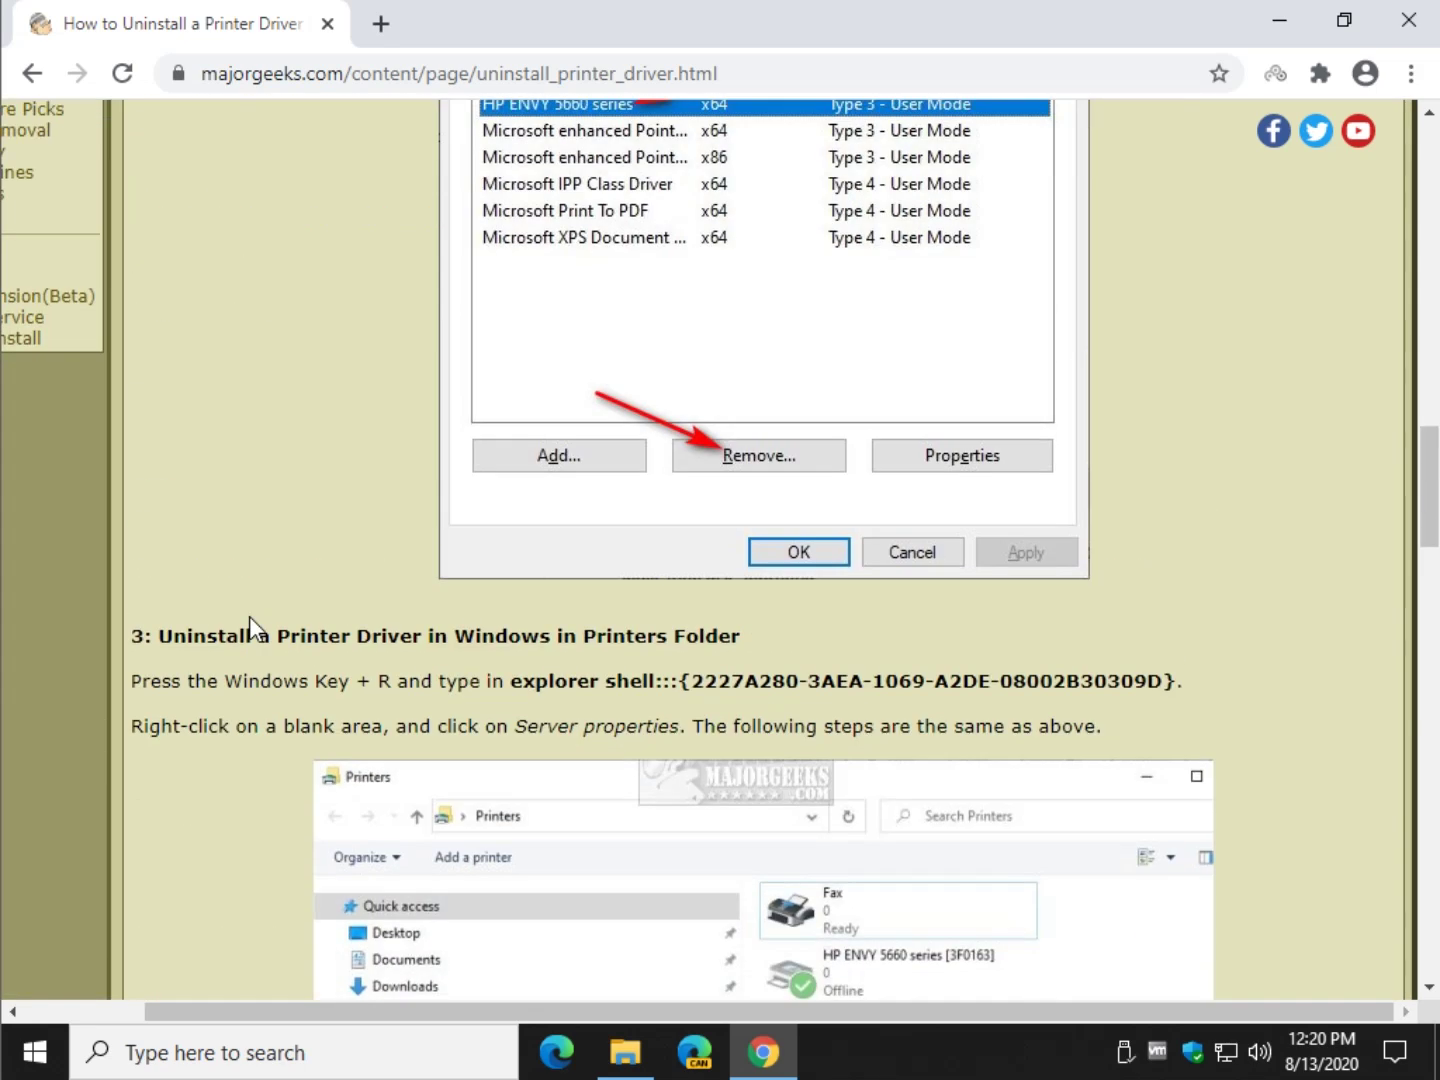
scroll(249, 616, up, 6)
scroll(661, 475, down, 3)
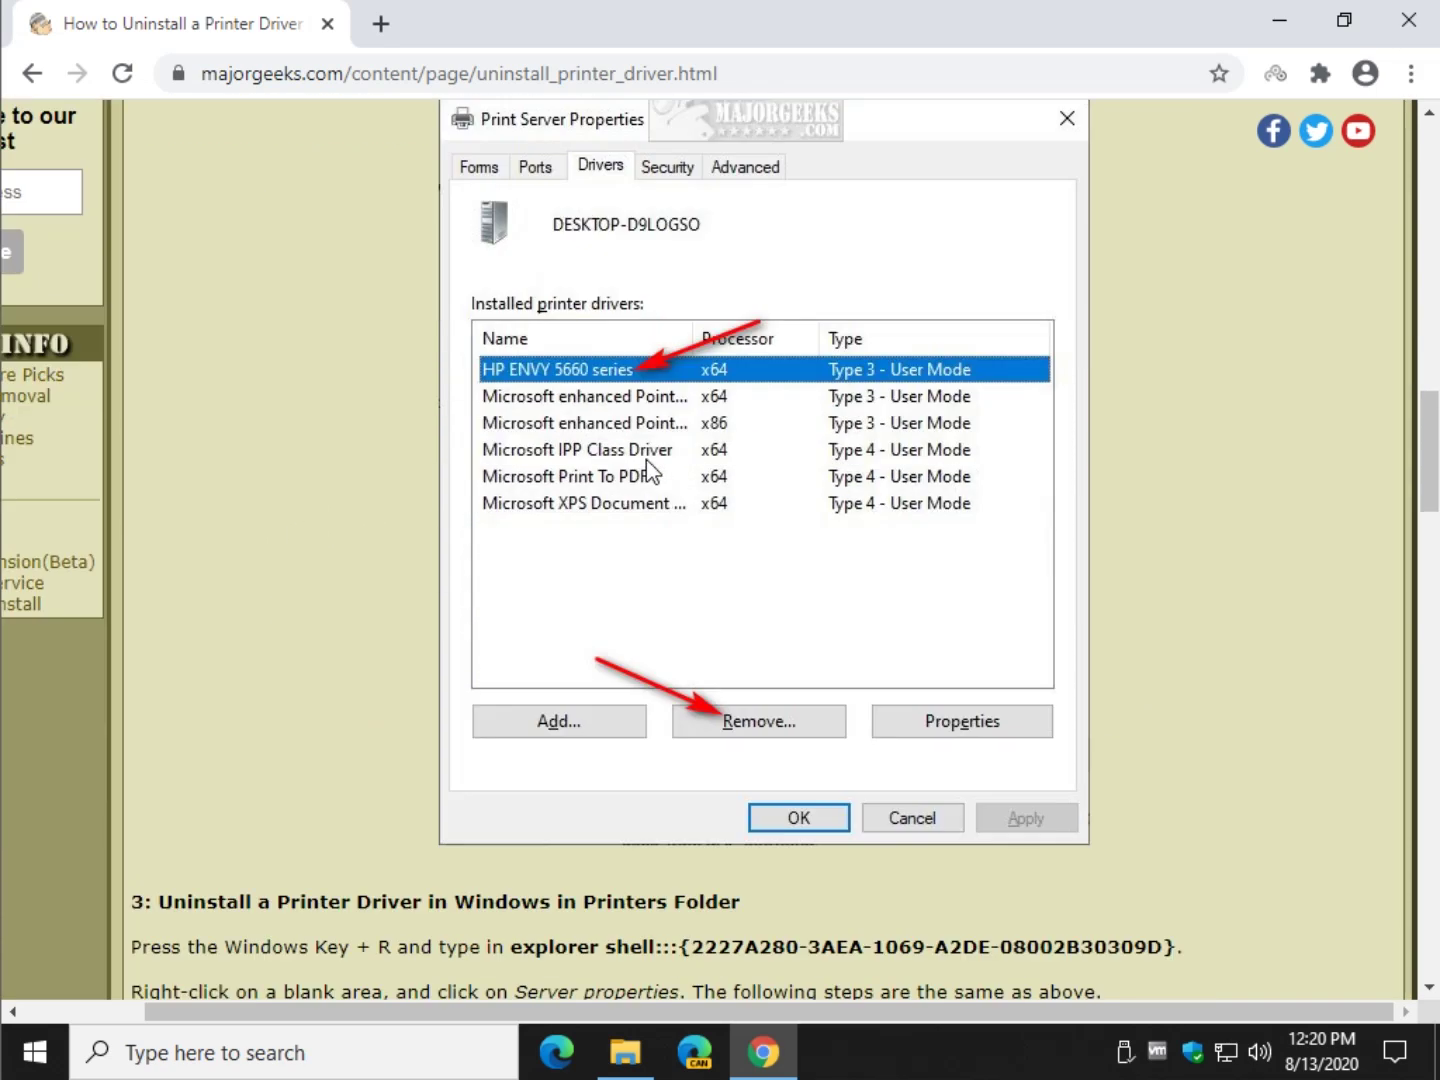
scroll(805, 492, down, 3)
scroll(779, 482, up, 7)
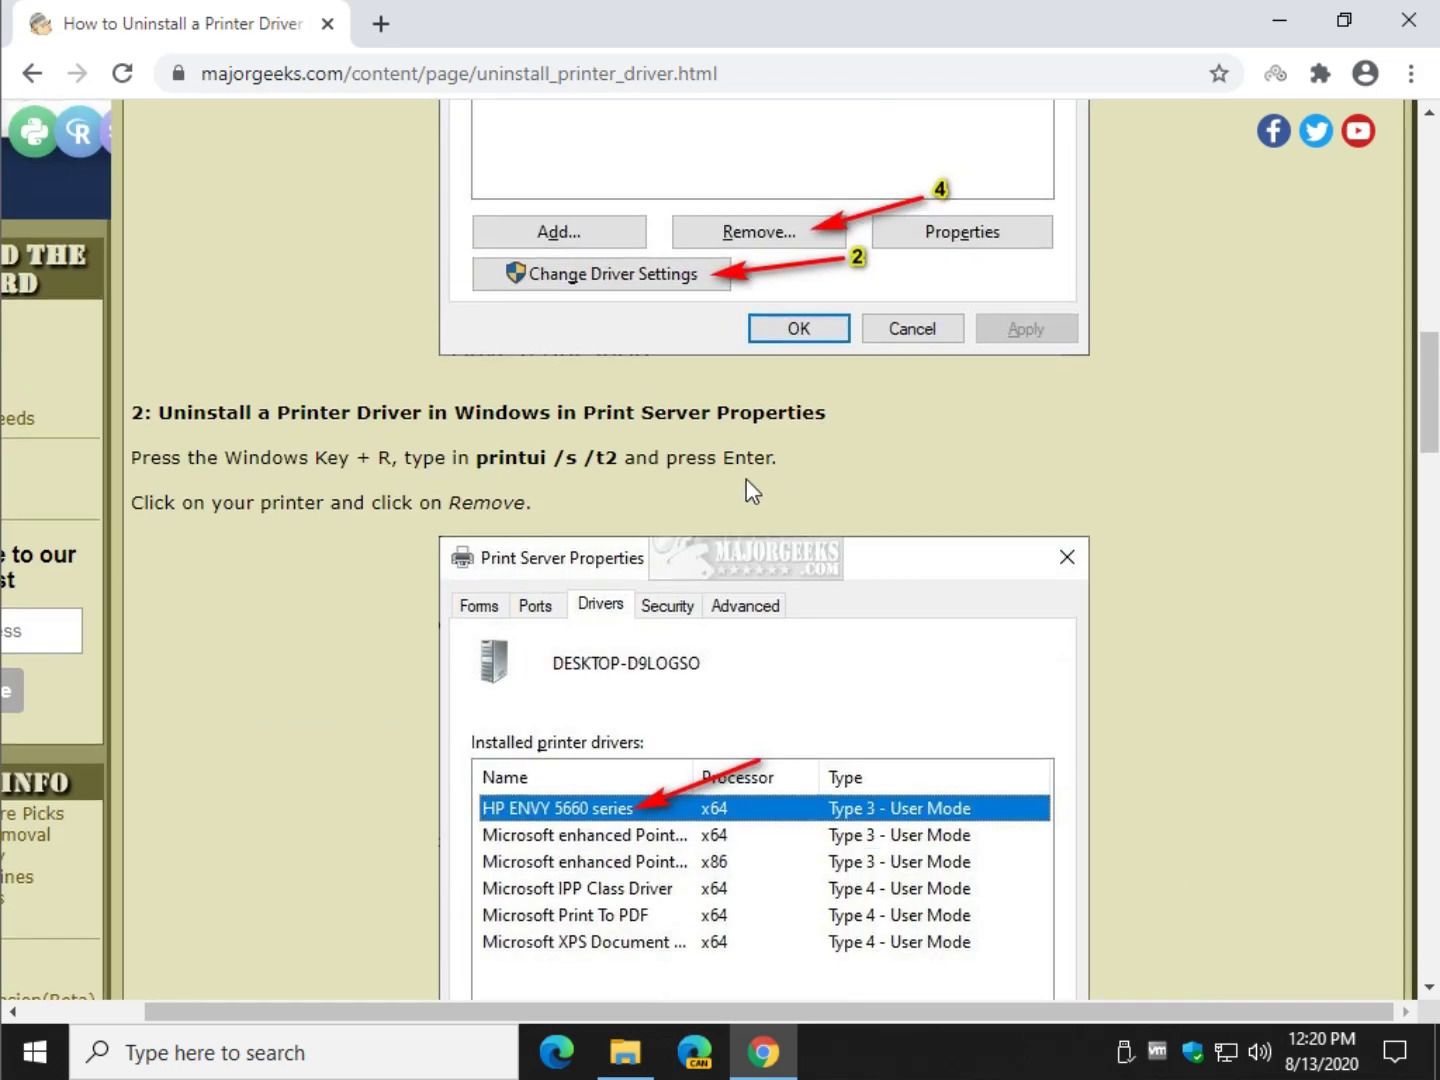
scroll(746, 479, up, 3)
scroll(191, 593, up, 1)
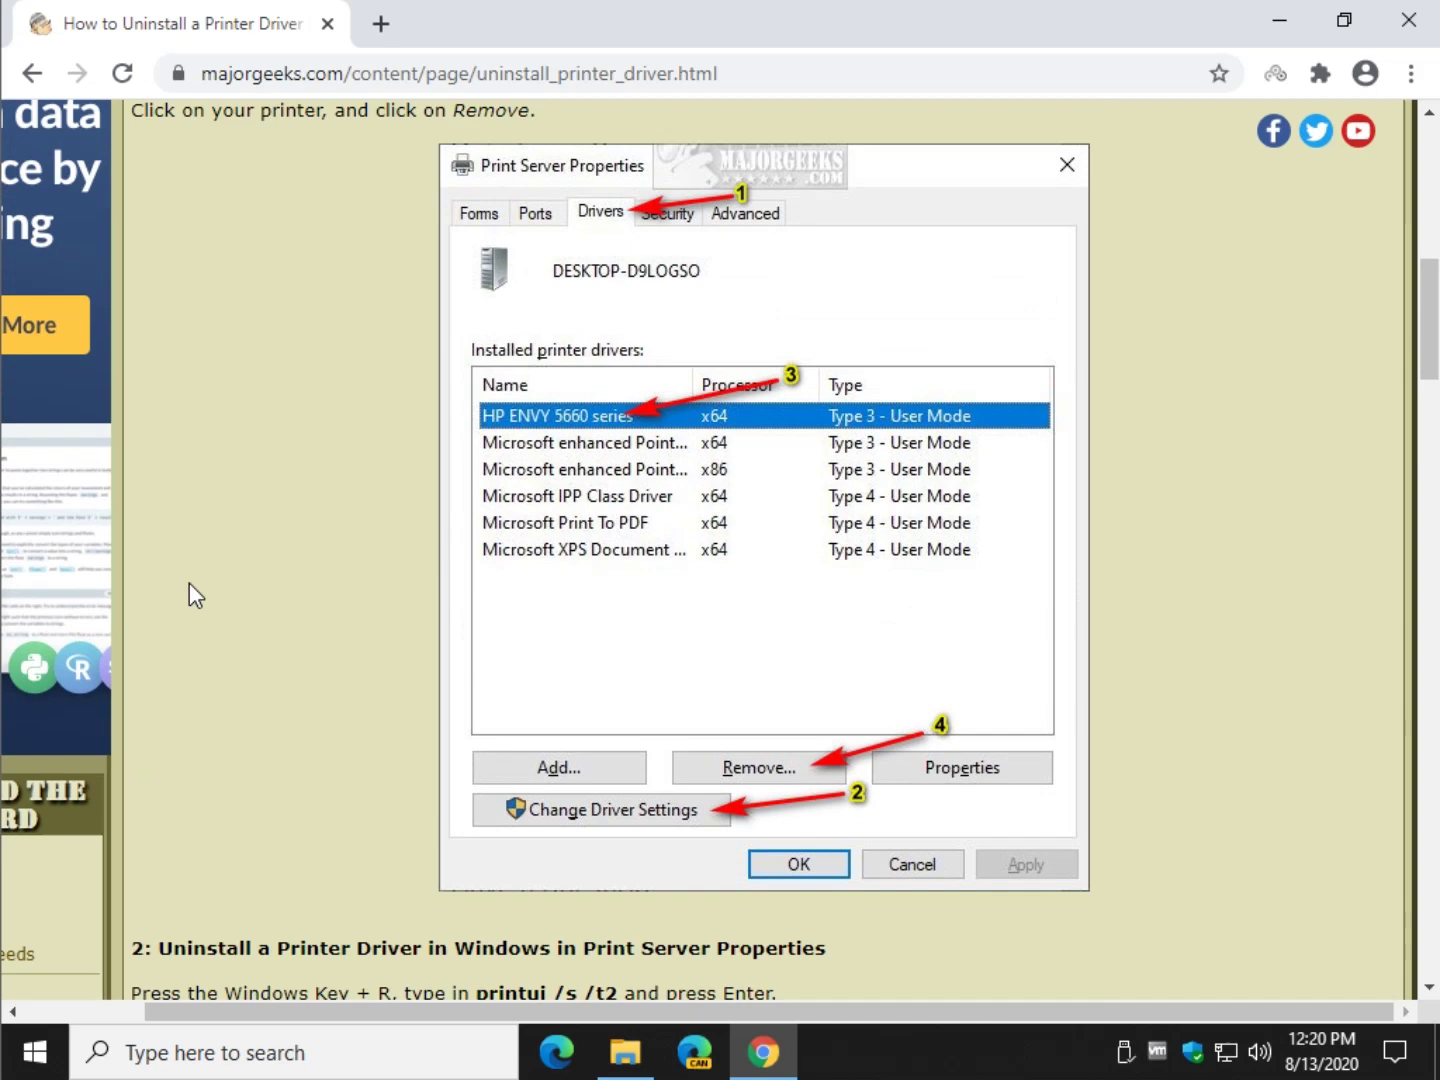
scroll(189, 581, up, 7)
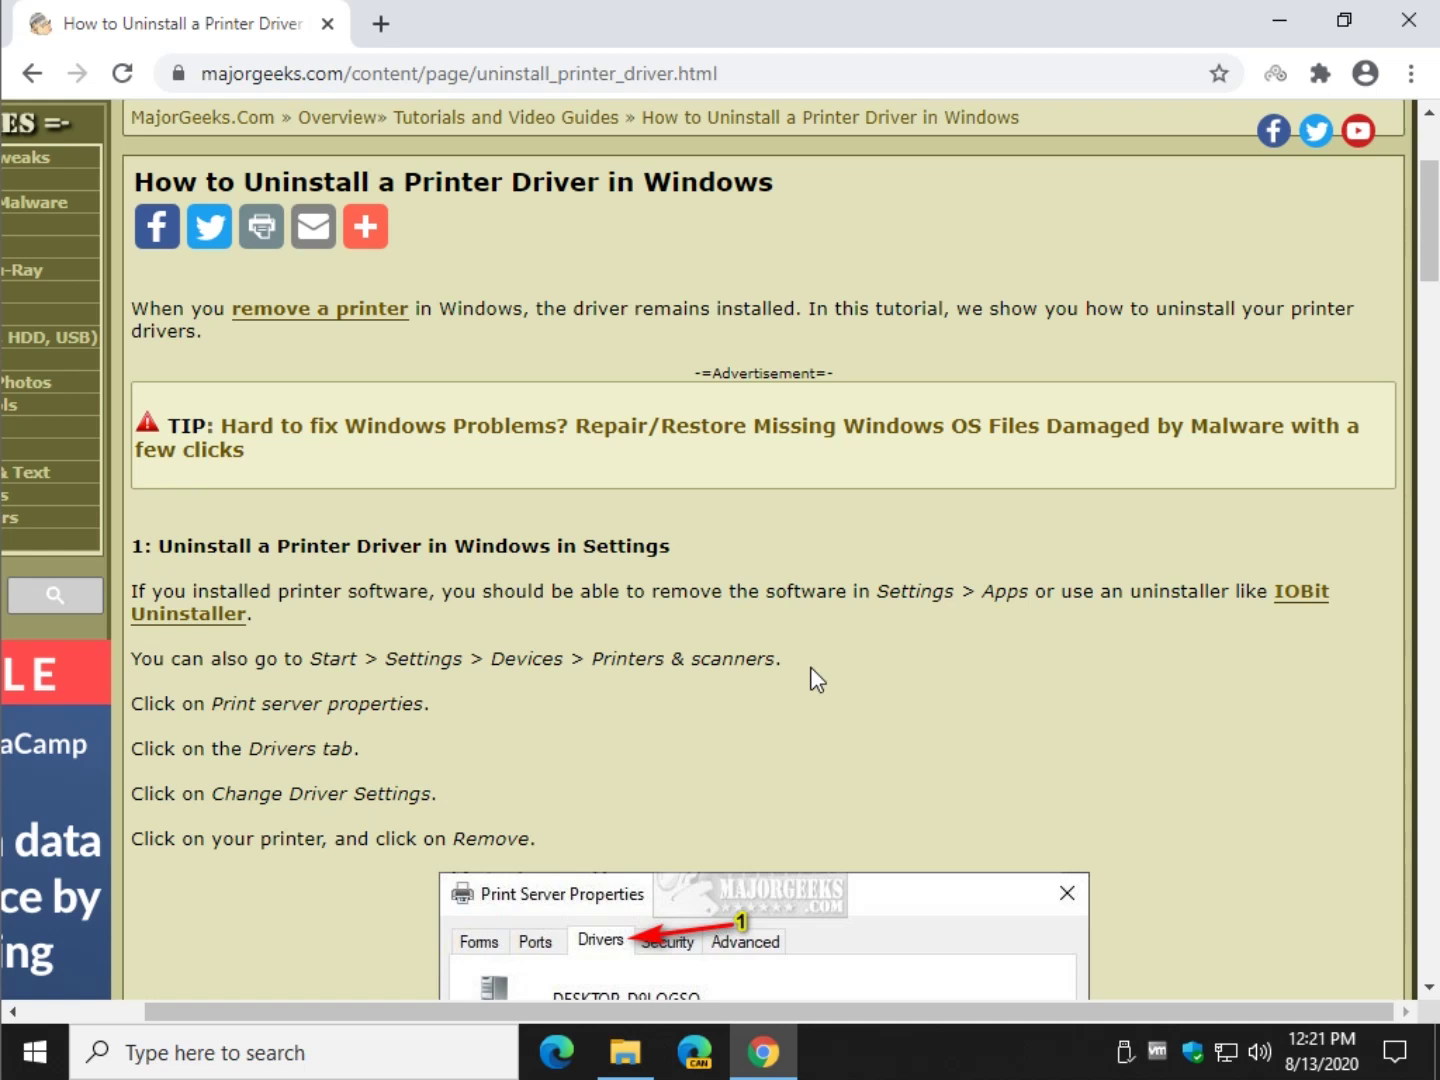
drag(890, 590, 955, 642)
click(957, 644)
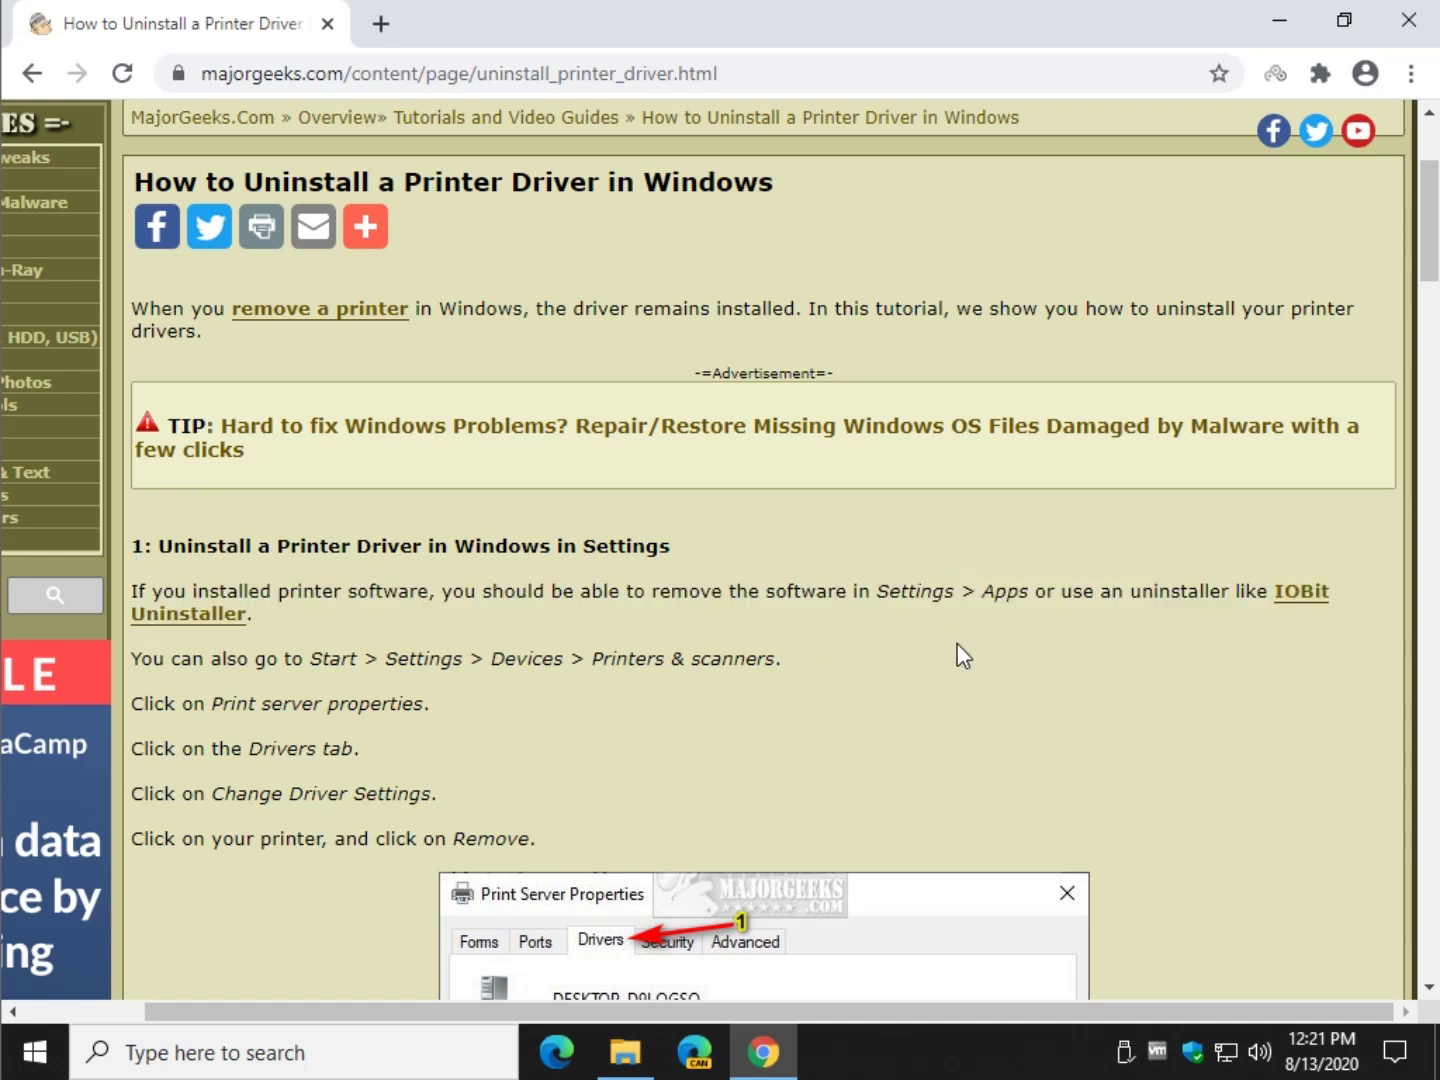